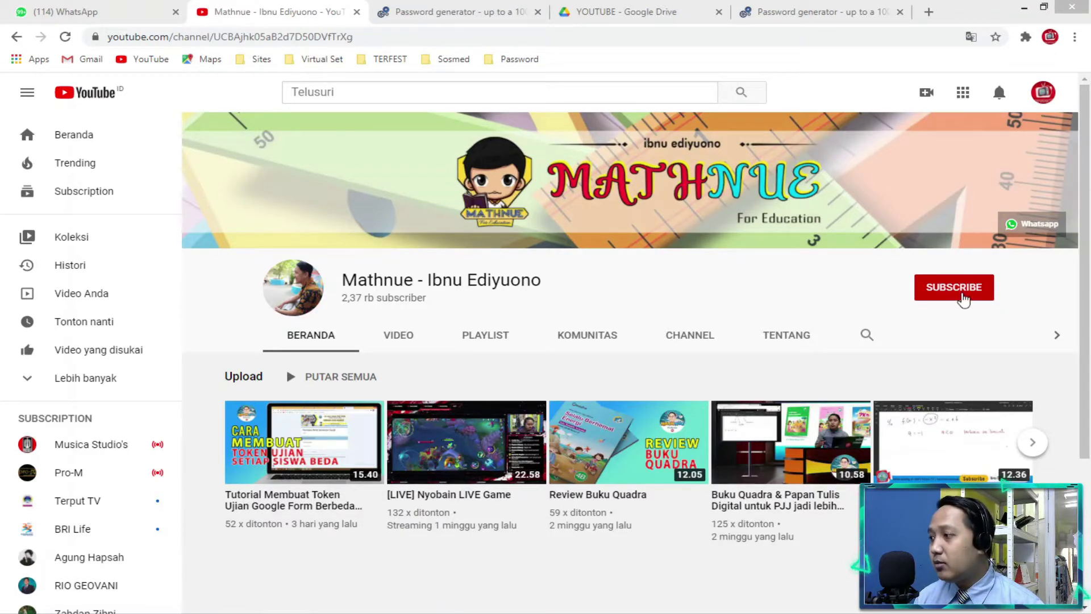
- Subscribe to the Mathnue channel and close the extra password generator page
left_click(963, 298)
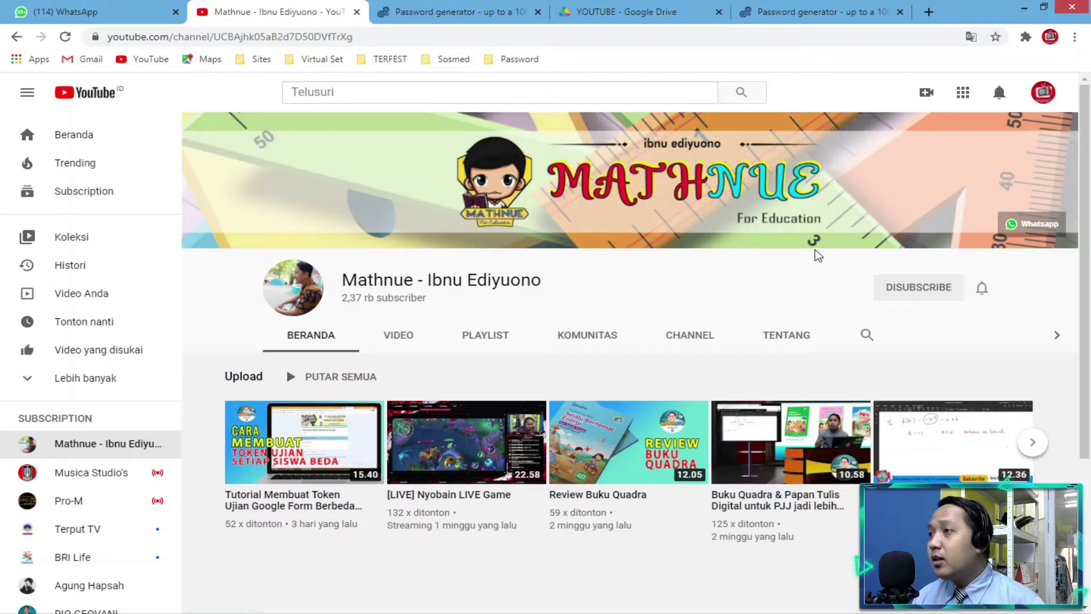
left_click(900, 13)
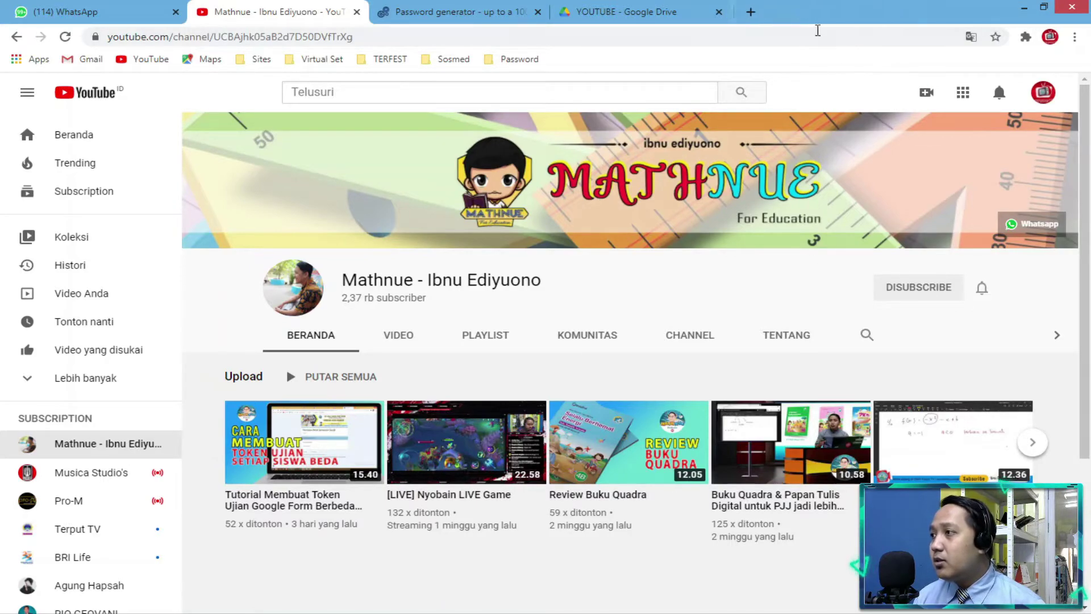
- Open manytools.org in a new browser tab and go to its Password generator tool
left_click(749, 13)
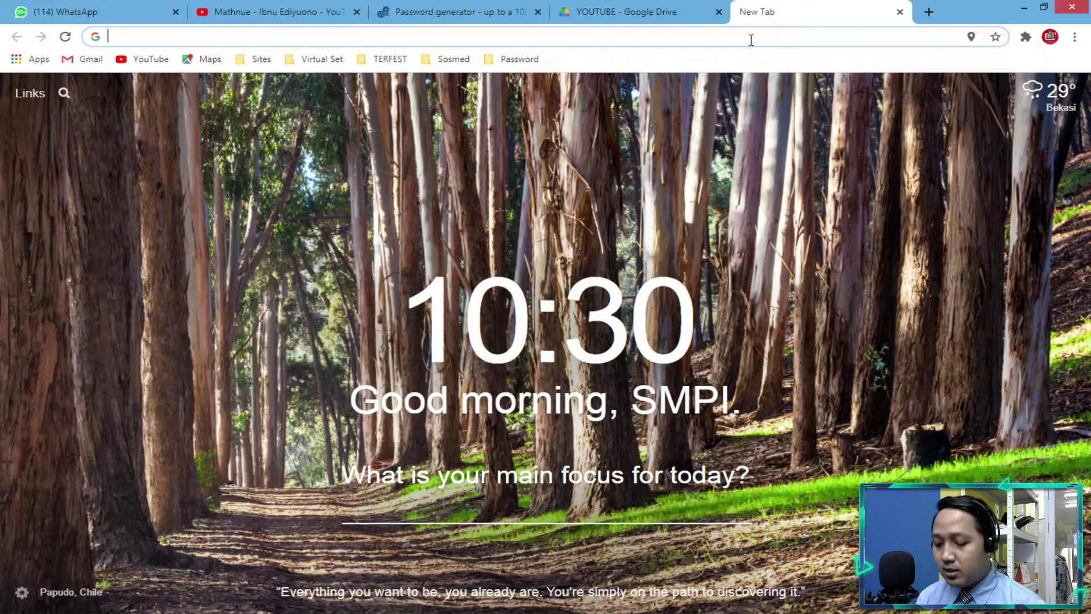
type("manytoo")
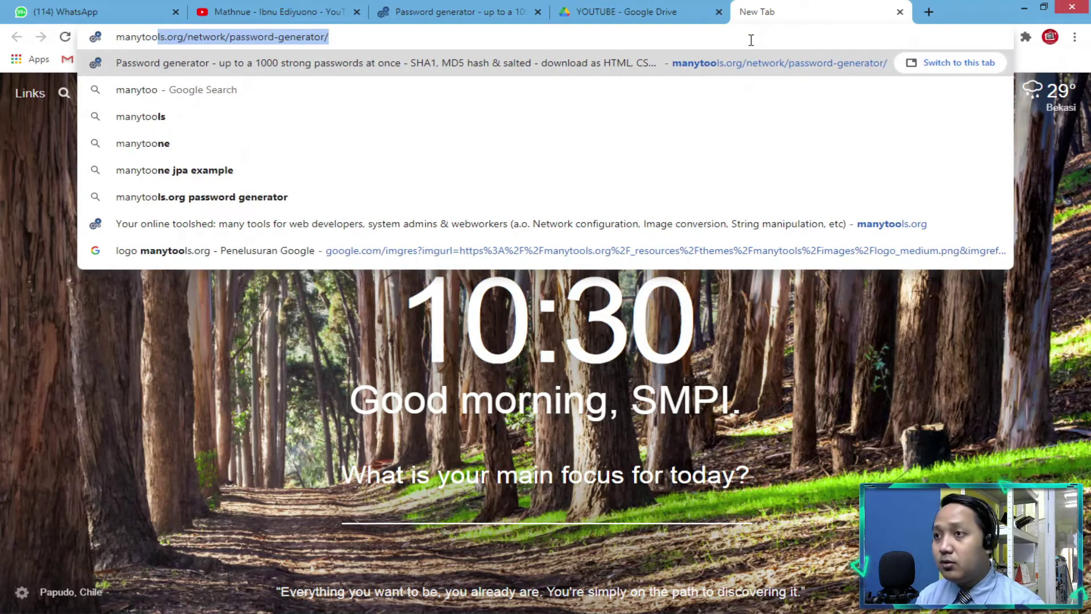
type("ls.org")
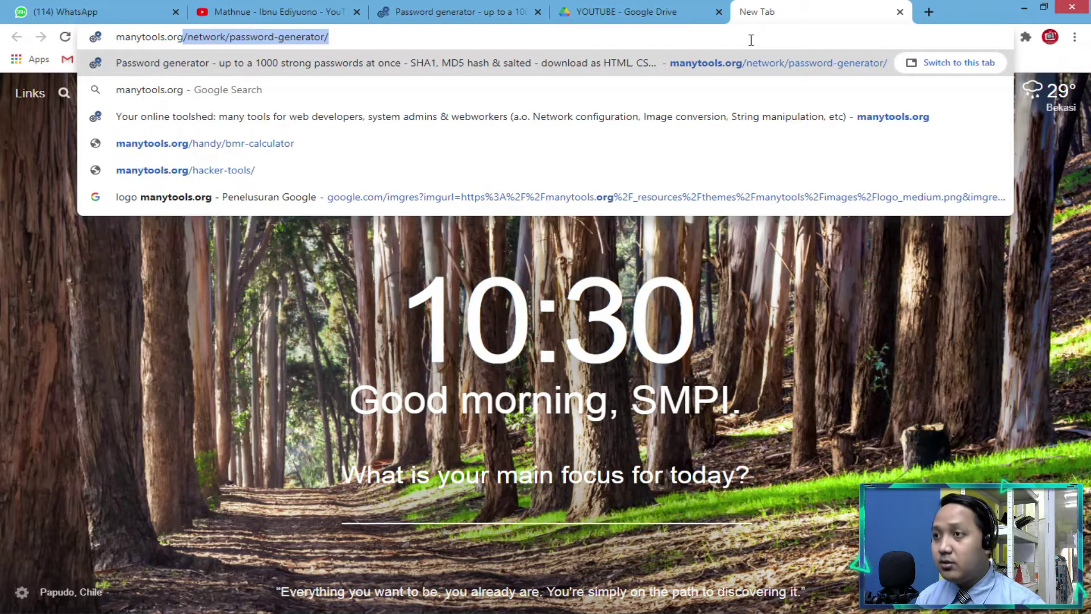
key("Delete")
key("Return")
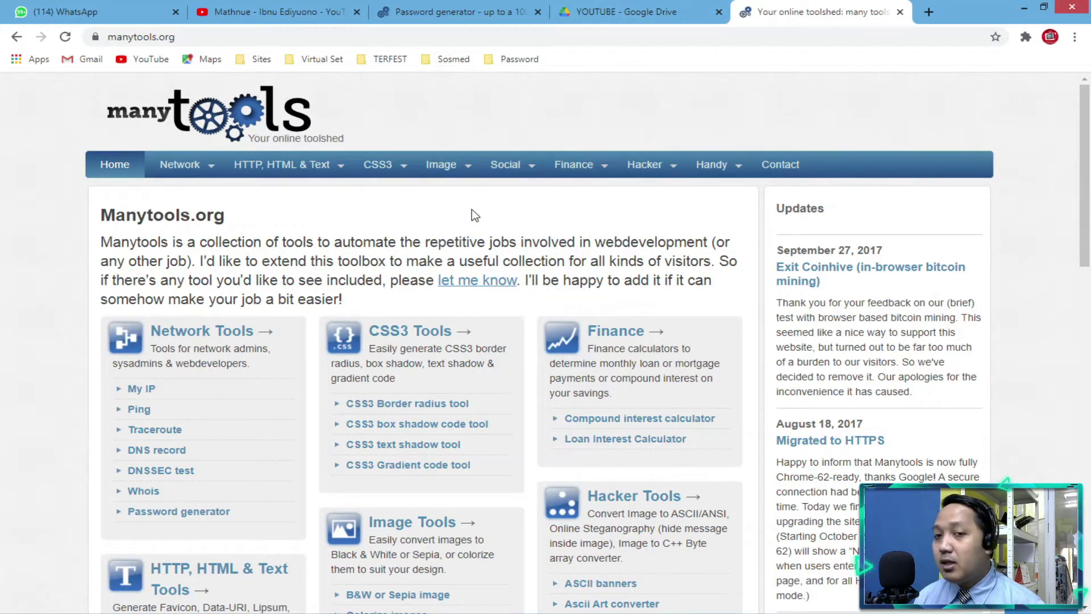
mouse_move(183, 168)
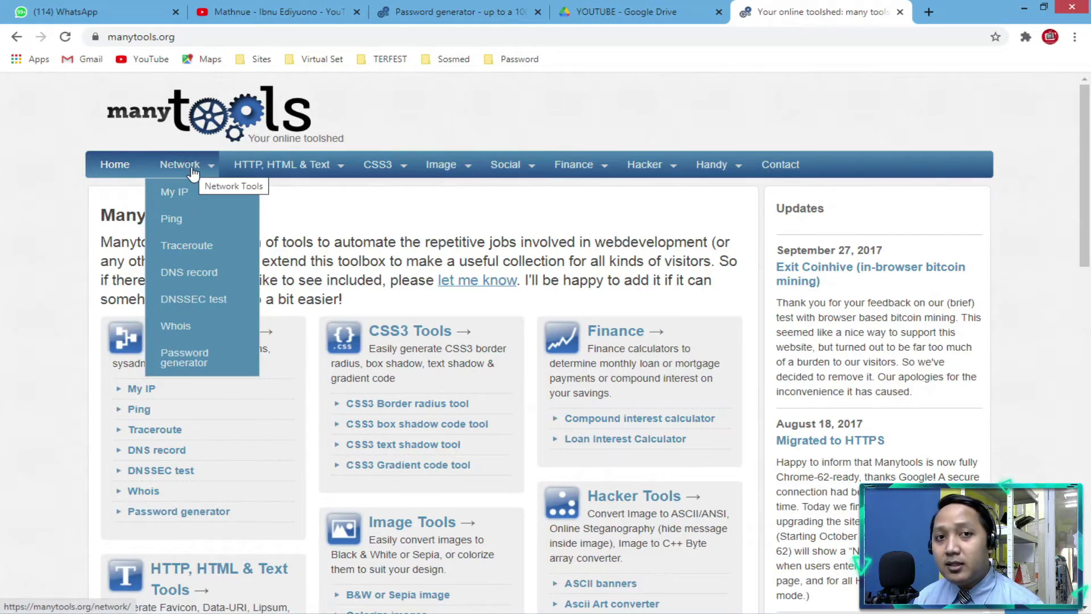
left_click(193, 367)
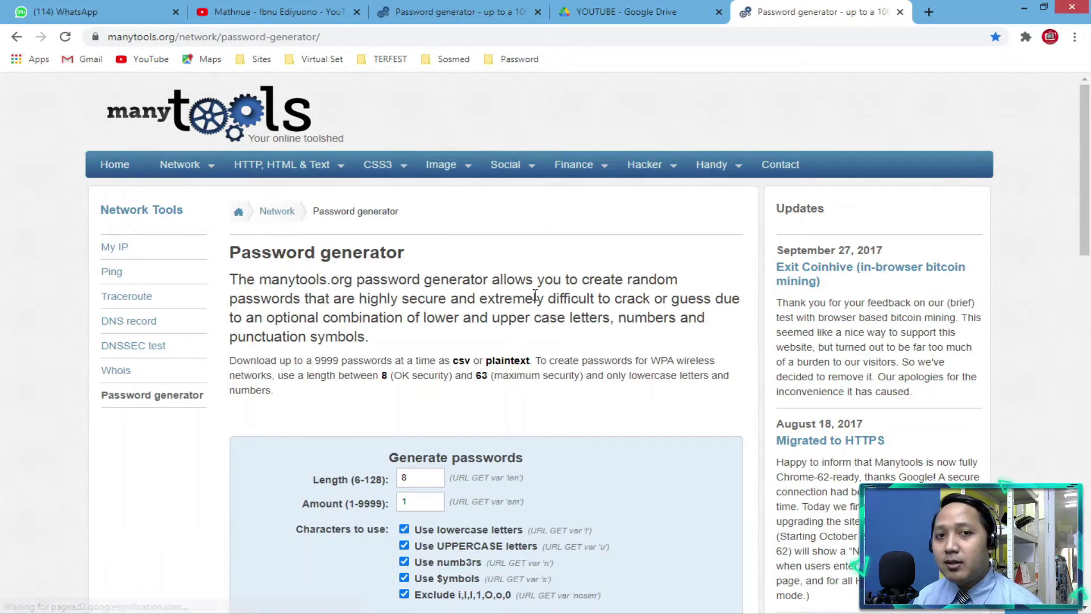
- Examine the generator's options for length, amount, character types, hashes and how the passwords are delivered
scroll(341, 280, "down", 4)
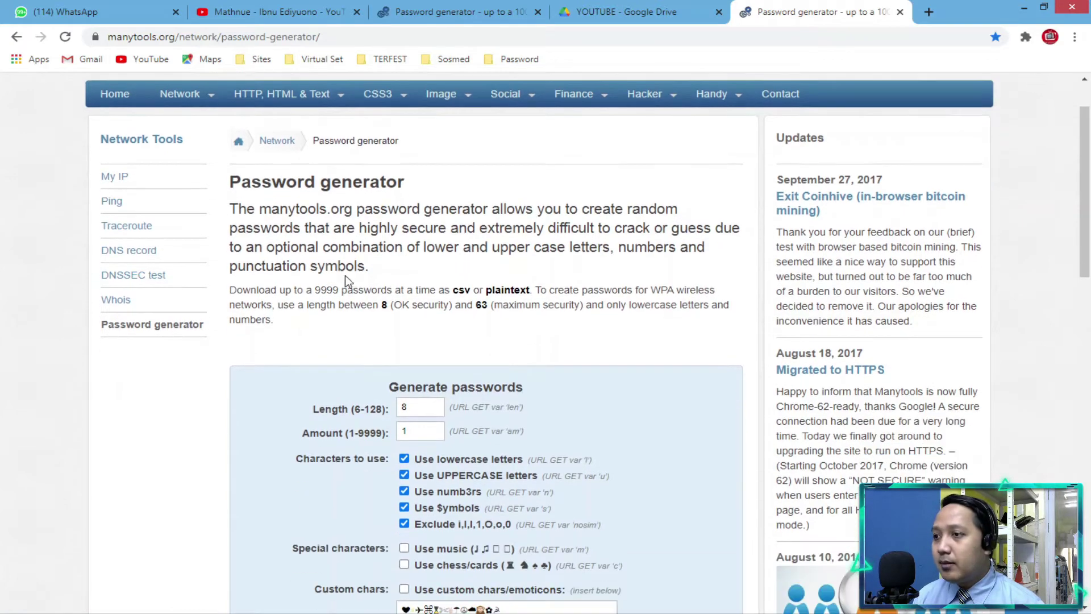
scroll(339, 280, "down", 1)
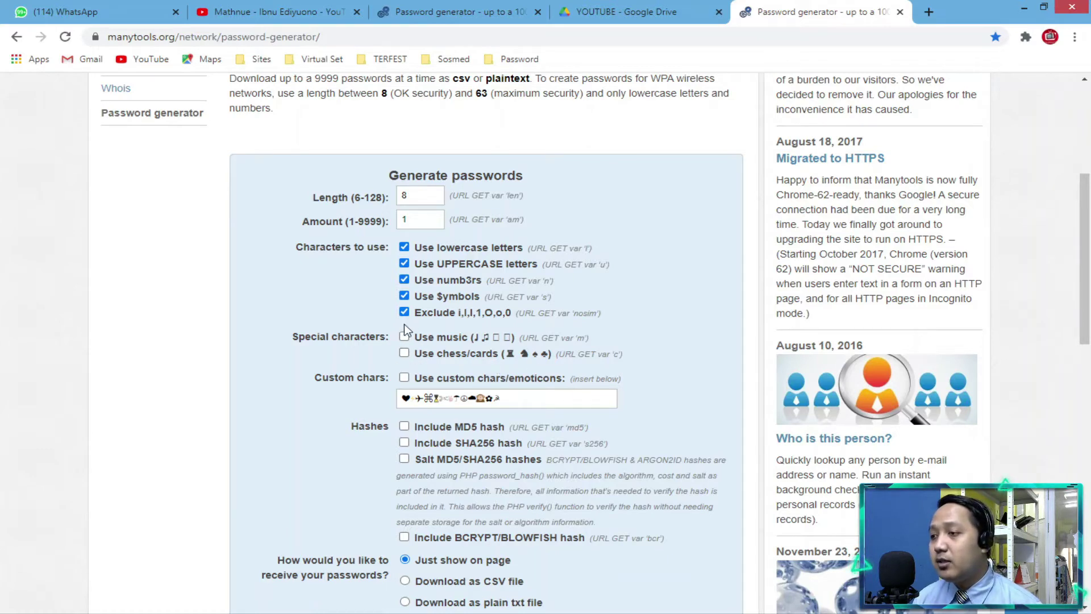
scroll(308, 376, "down", 1)
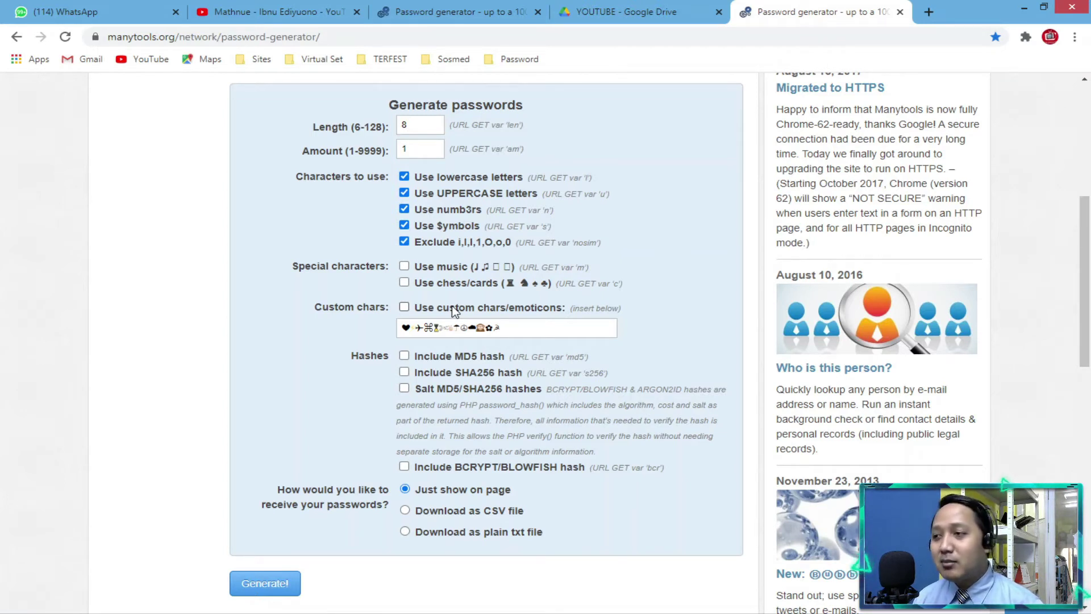
scroll(336, 355, "down", 1)
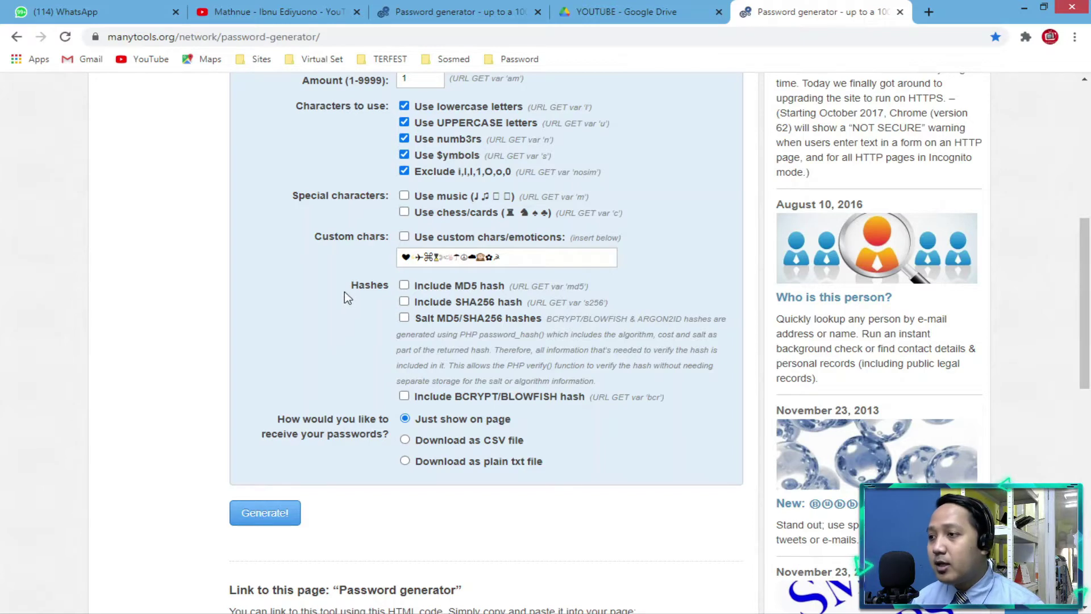
scroll(345, 291, "down", 1)
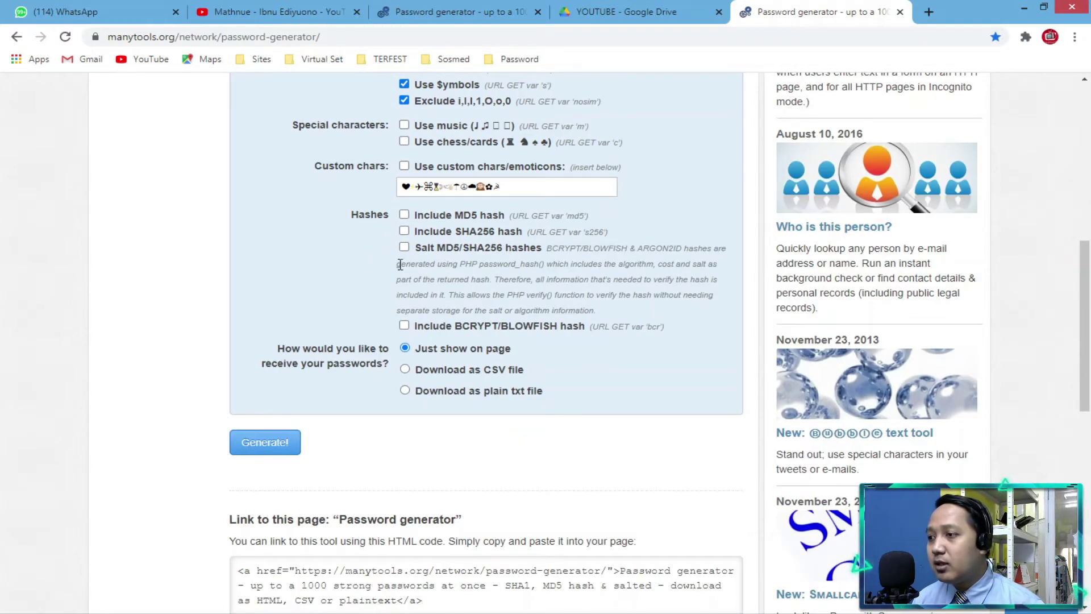
scroll(328, 315, "down", 1)
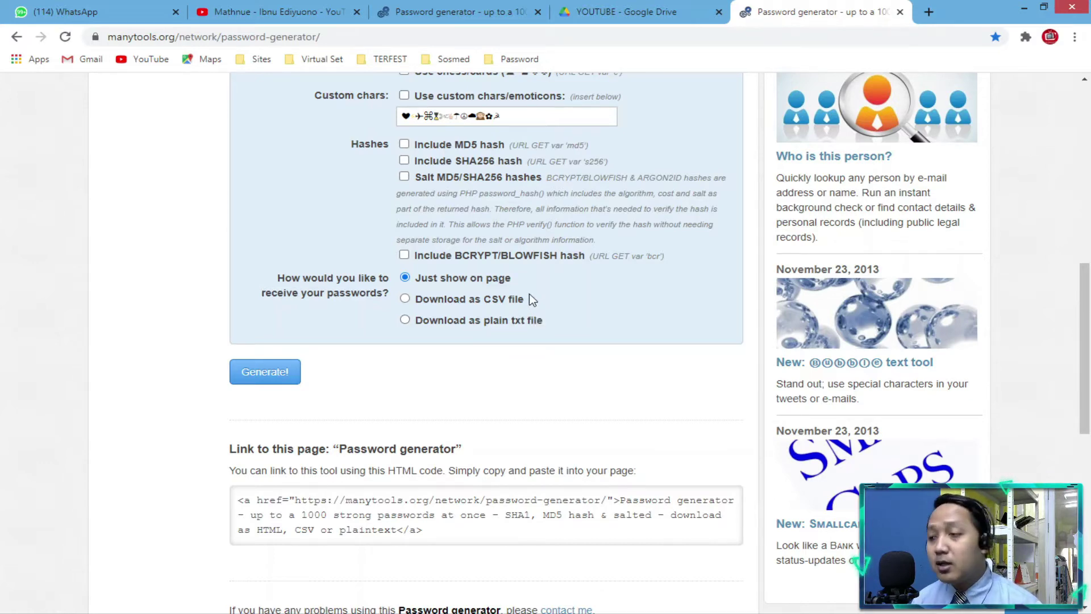
scroll(532, 300, "down", 5)
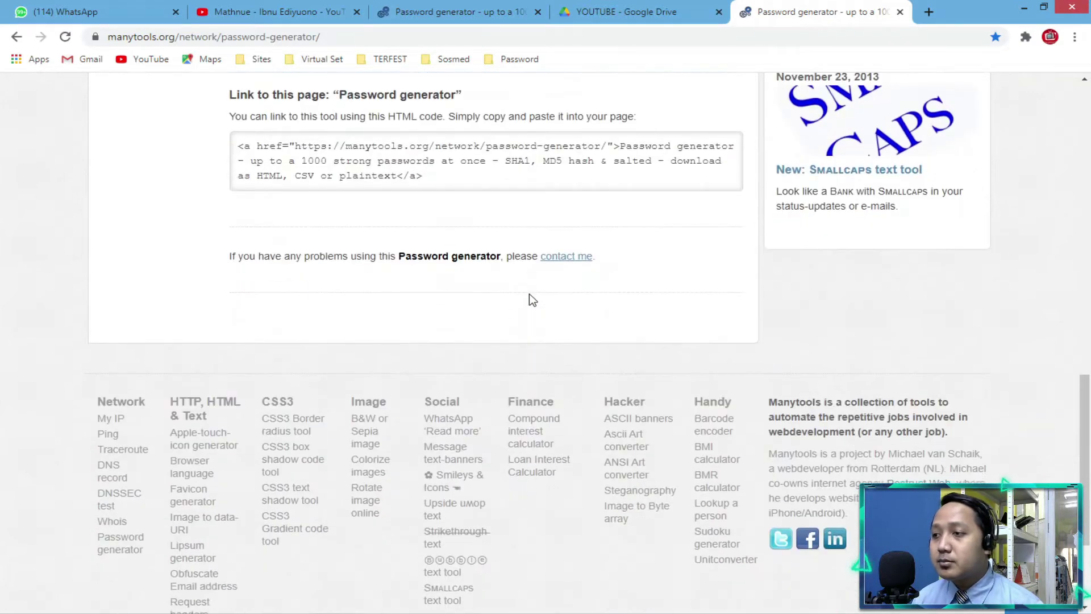
scroll(529, 295, "up", 8)
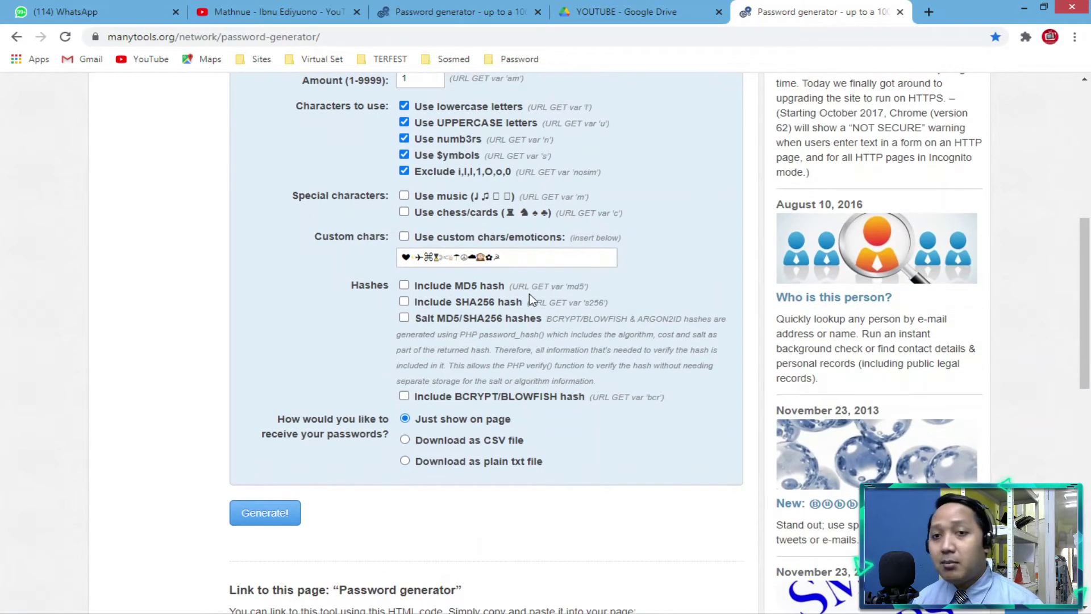
scroll(530, 295, "up", 5)
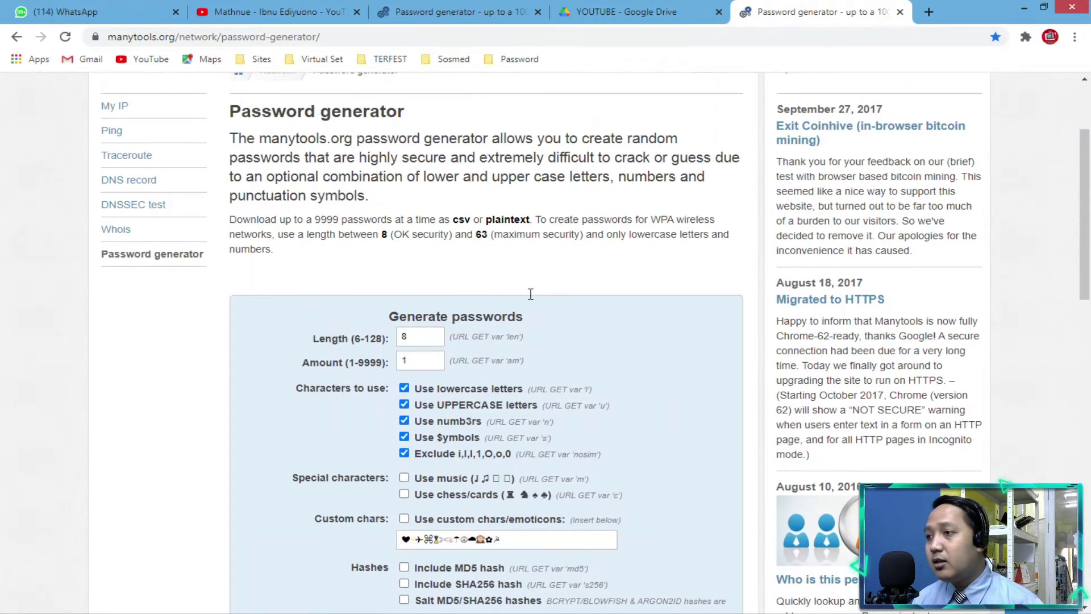
- Set the password length to 6 and the amount to 500
left_click(408, 332)
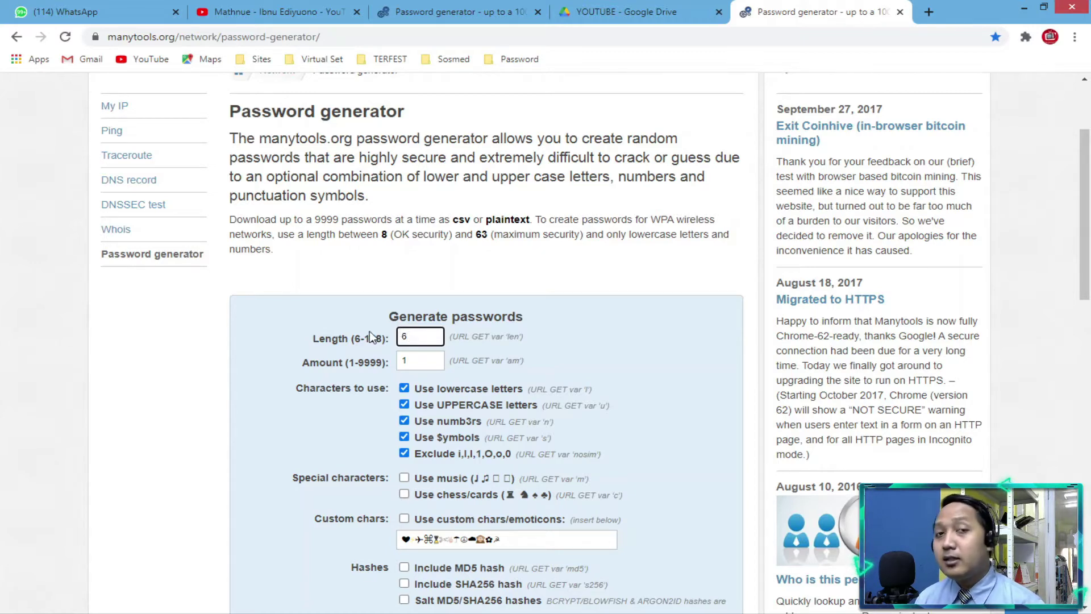
scroll(399, 332, "down", 2)
key("Tab")
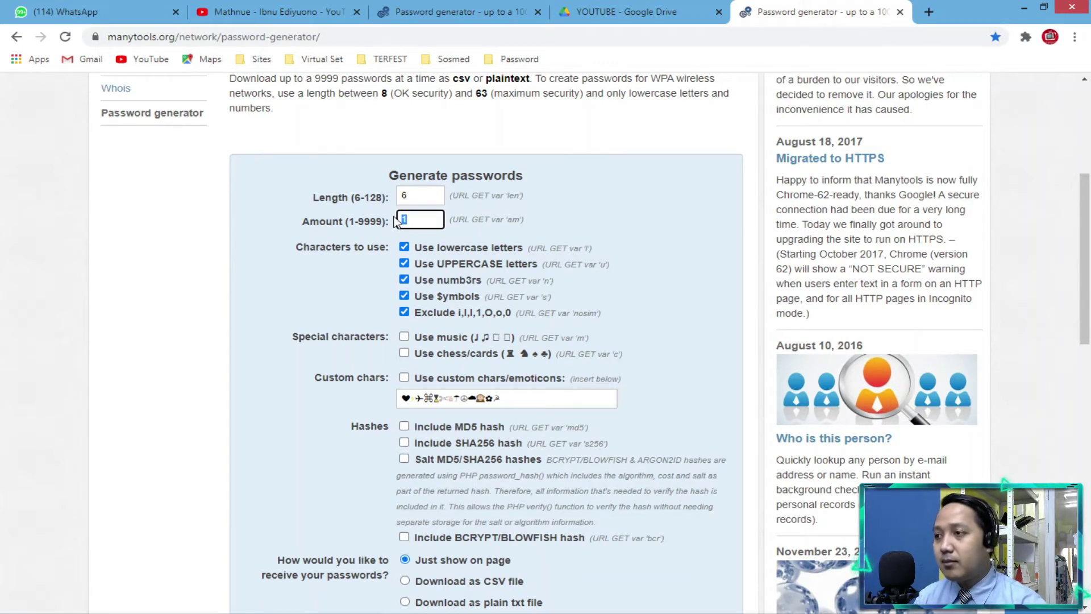
type("500")
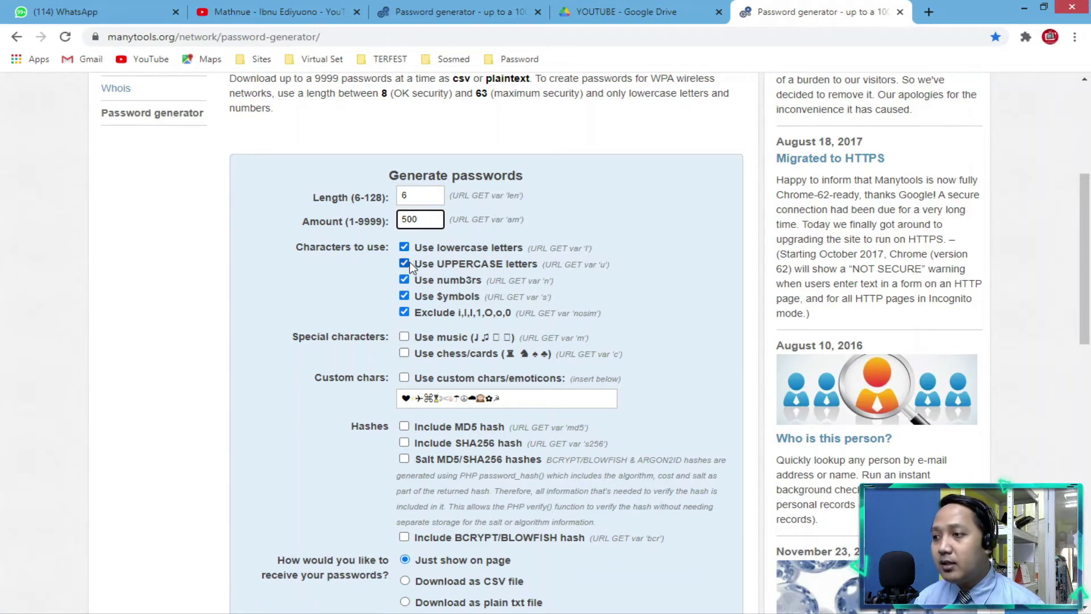
- Turn off symbols and the look-alike character exclusion, and generate the passwords with the Just show on page option
left_click(404, 295)
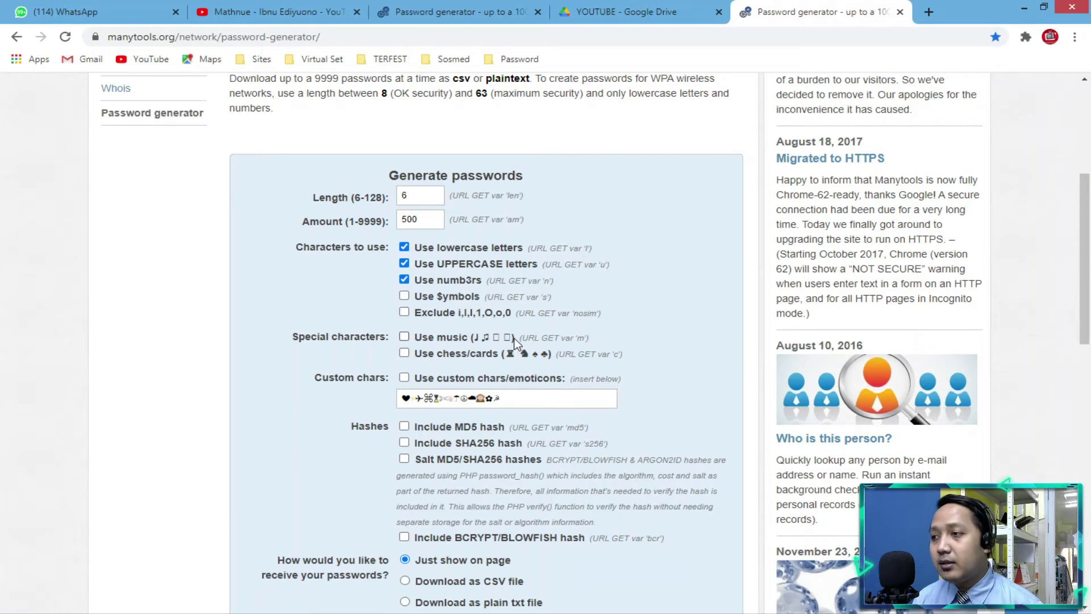
scroll(452, 145, "down", 1)
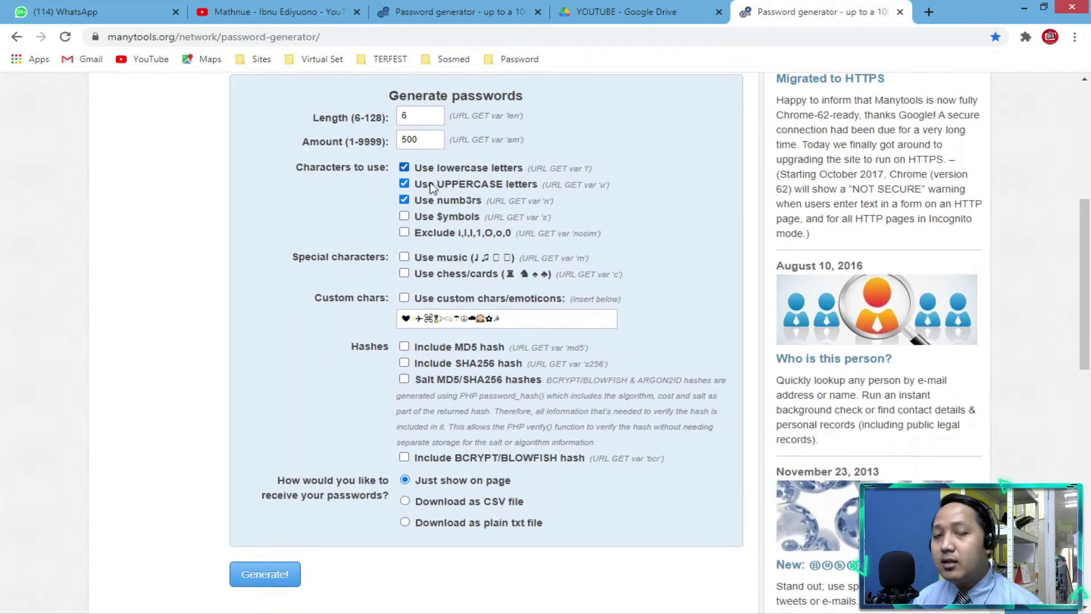
scroll(429, 181, "down", 3)
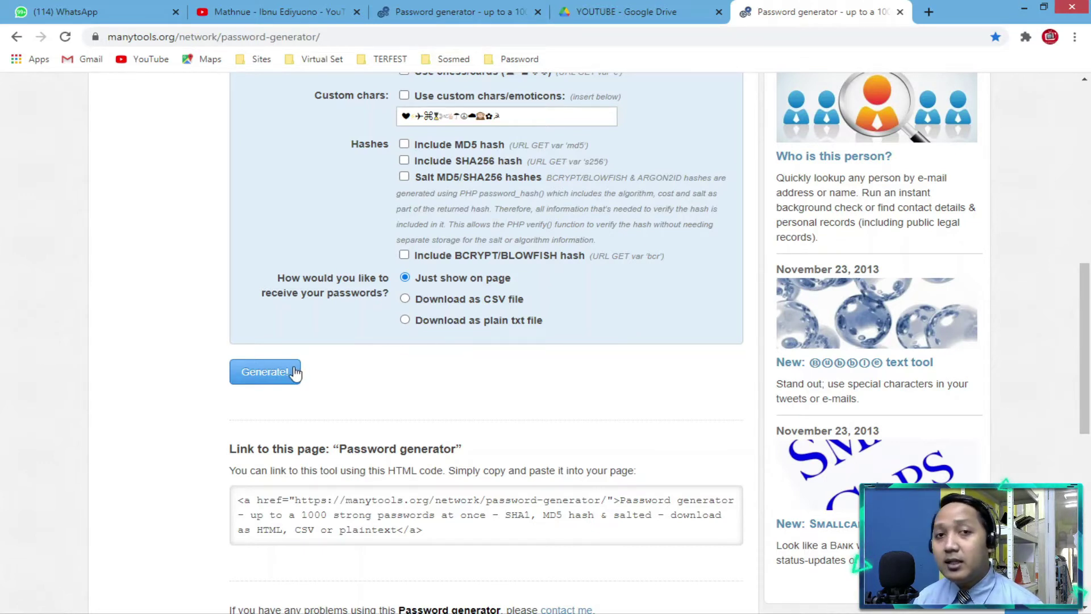
left_click(265, 371)
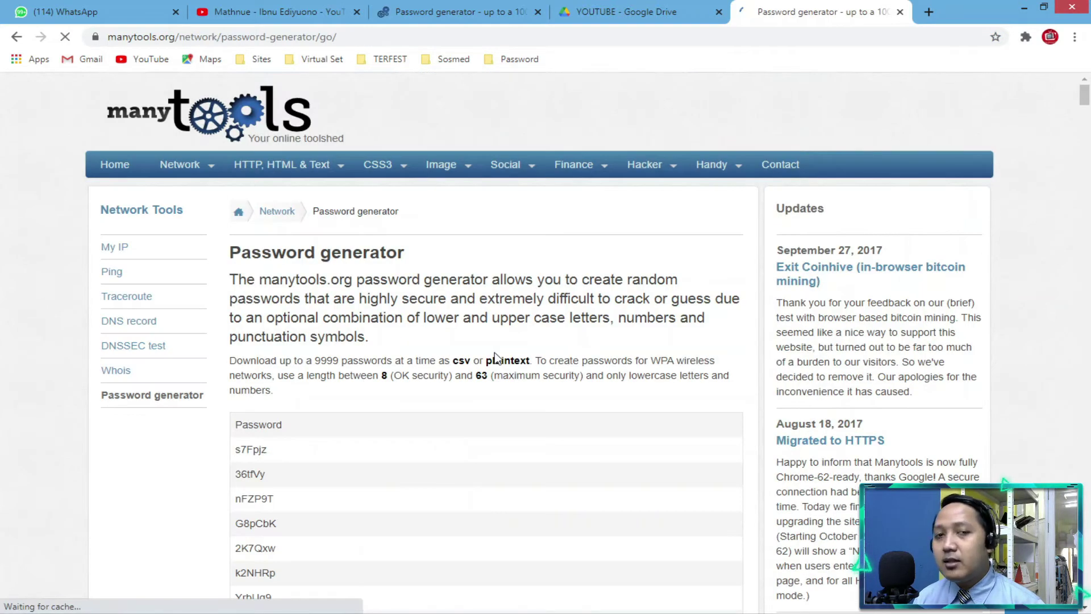
- Look through the list of generated passwords and return to its beginning
scroll(333, 319, "down", 2)
scroll(301, 284, "down", 4)
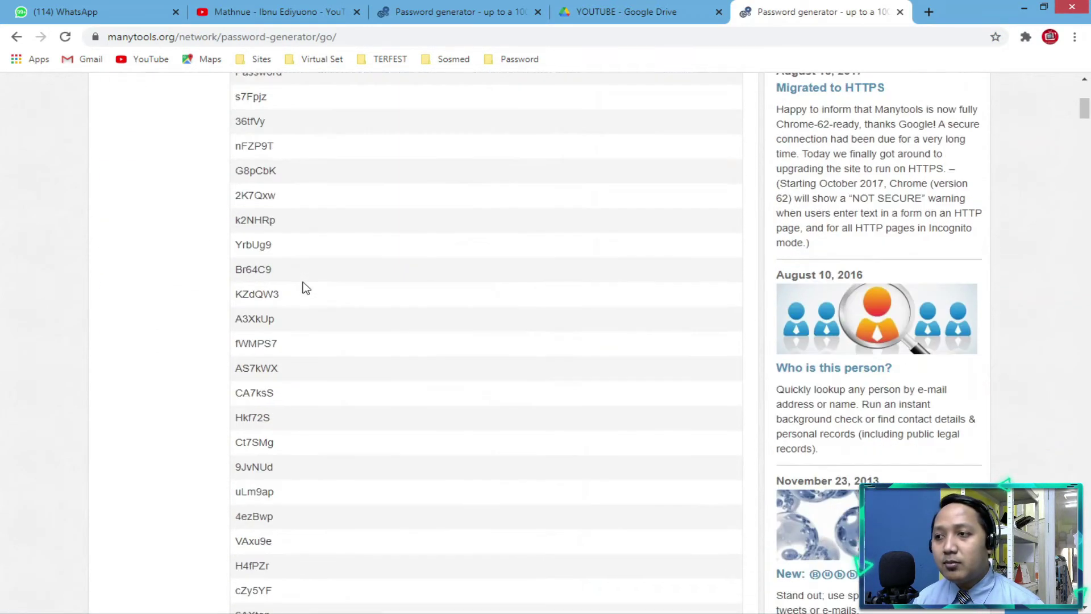
scroll(301, 287, "down", 16)
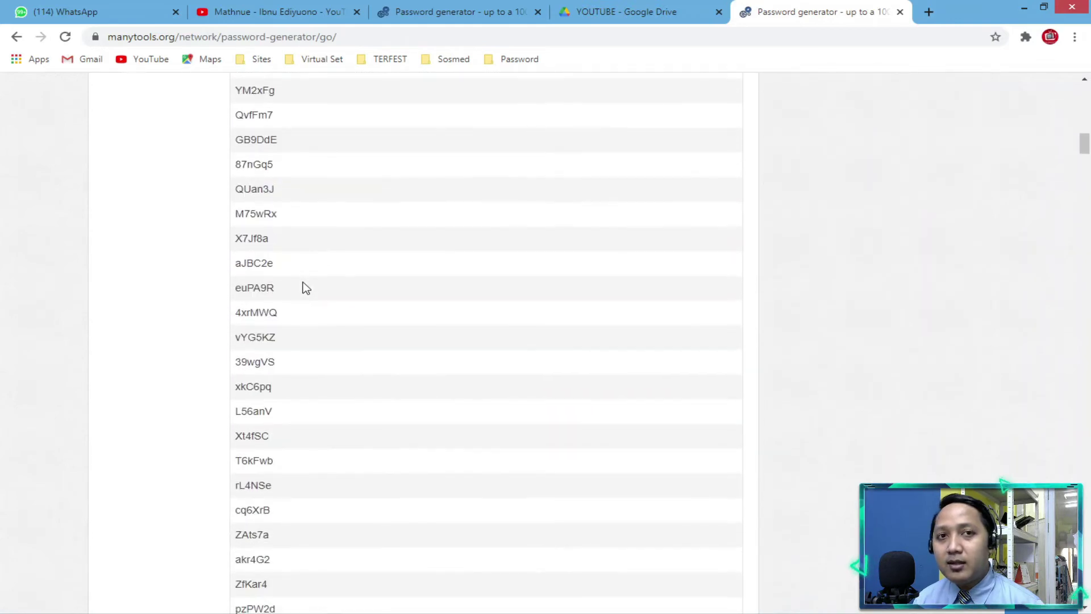
scroll(302, 287, "down", 15)
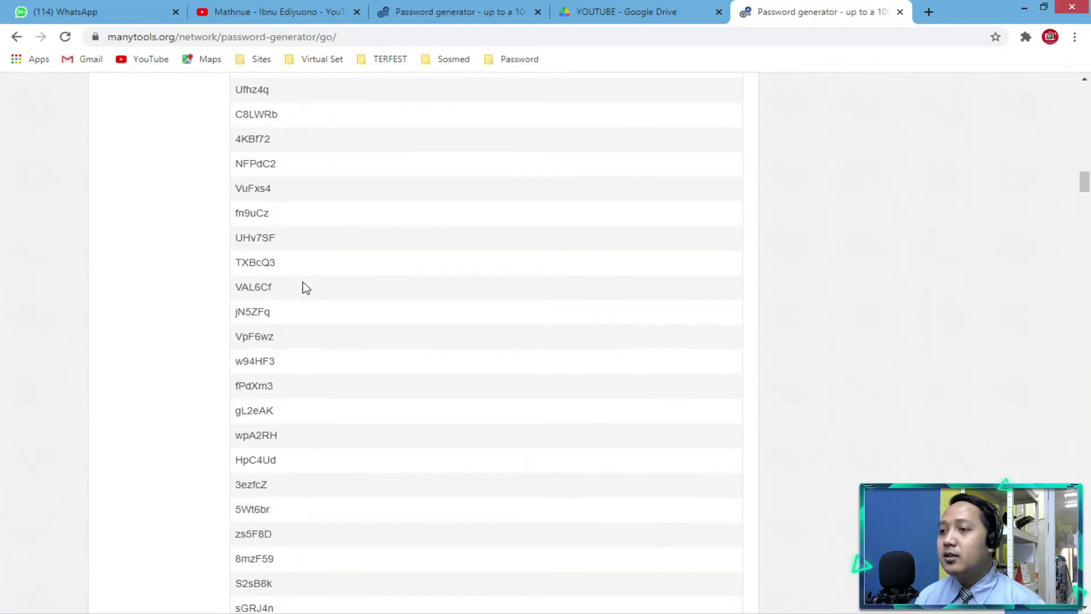
scroll(302, 288, "down", 15)
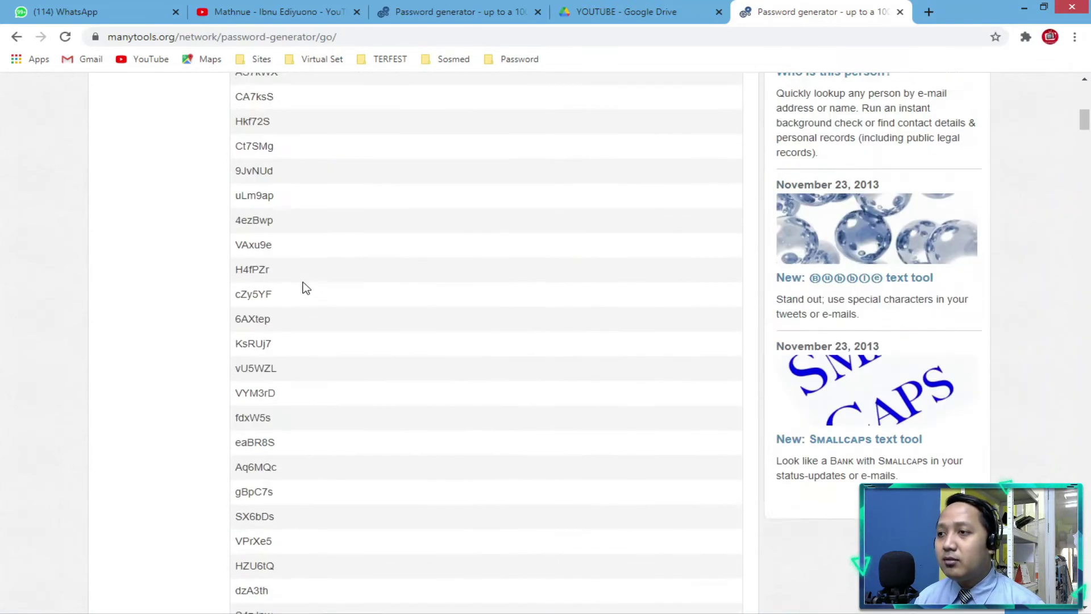
scroll(251, 276, "up", 10)
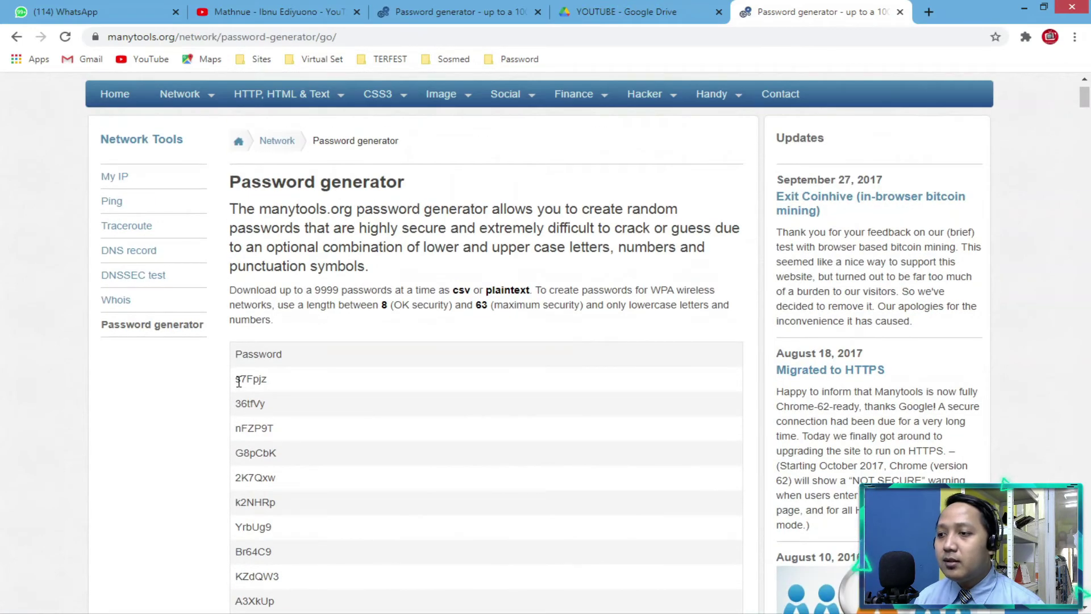
left_click_drag(236, 379, 258, 613)
scroll(486, 341, "down", 20)
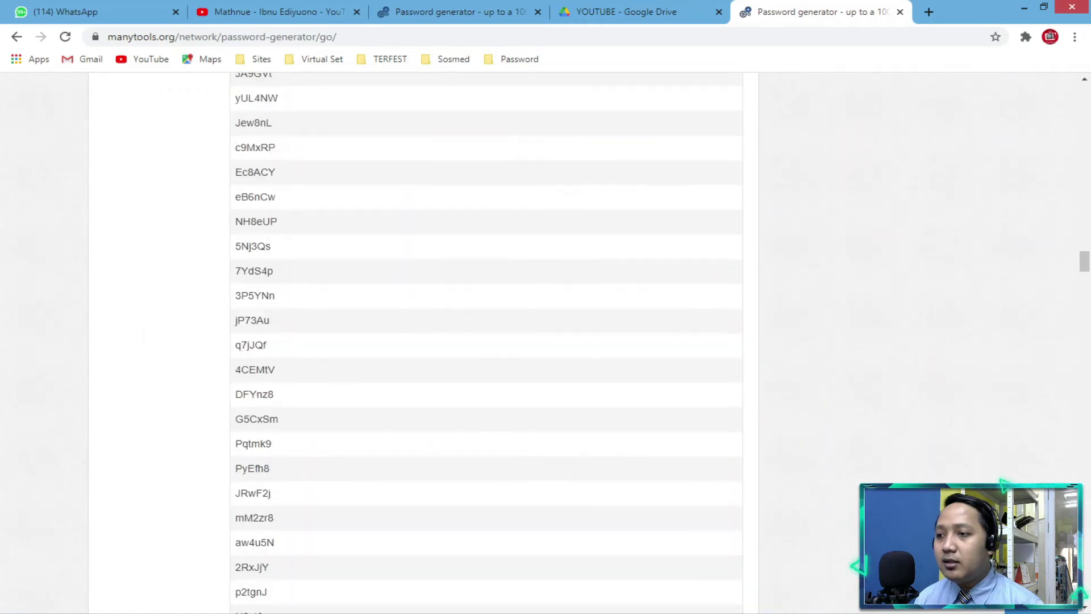
scroll(485, 341, "down", 5)
right_click(256, 613)
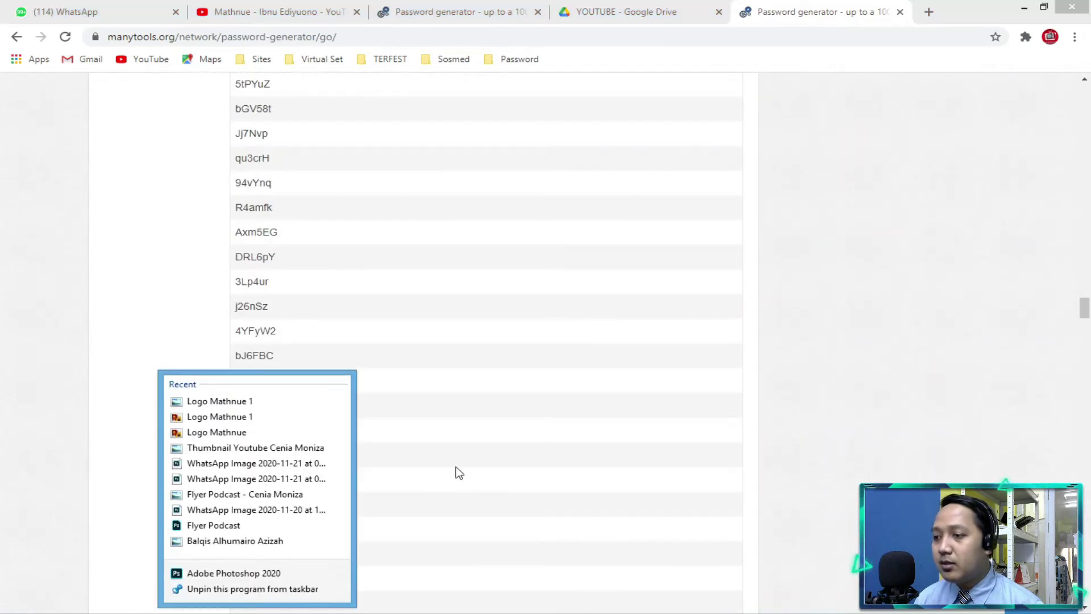
left_click(697, 324)
scroll(272, 221, "up", 10)
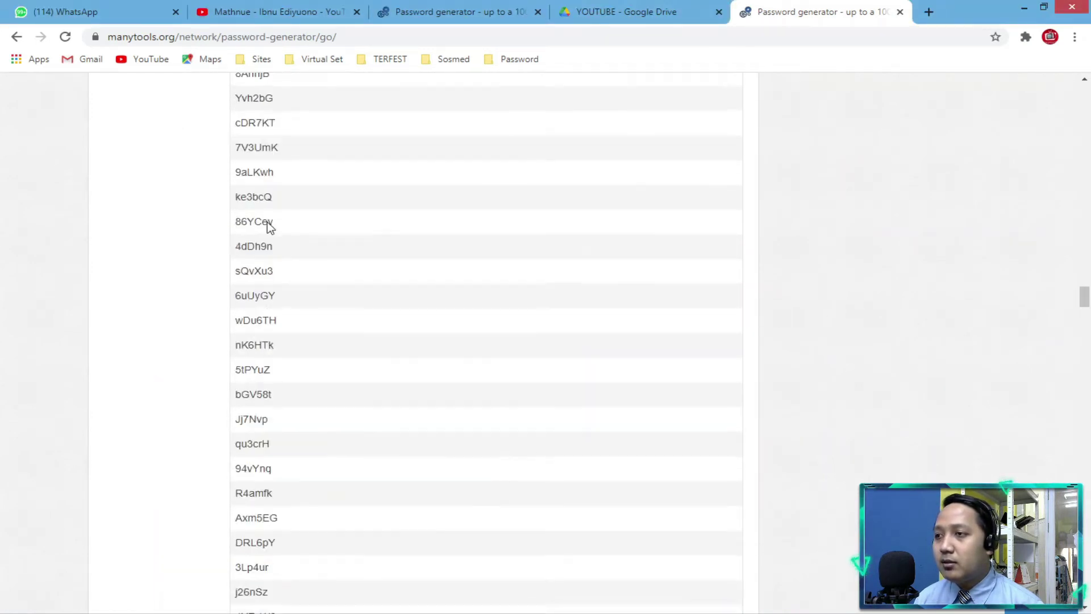
scroll(277, 221, "up", 13)
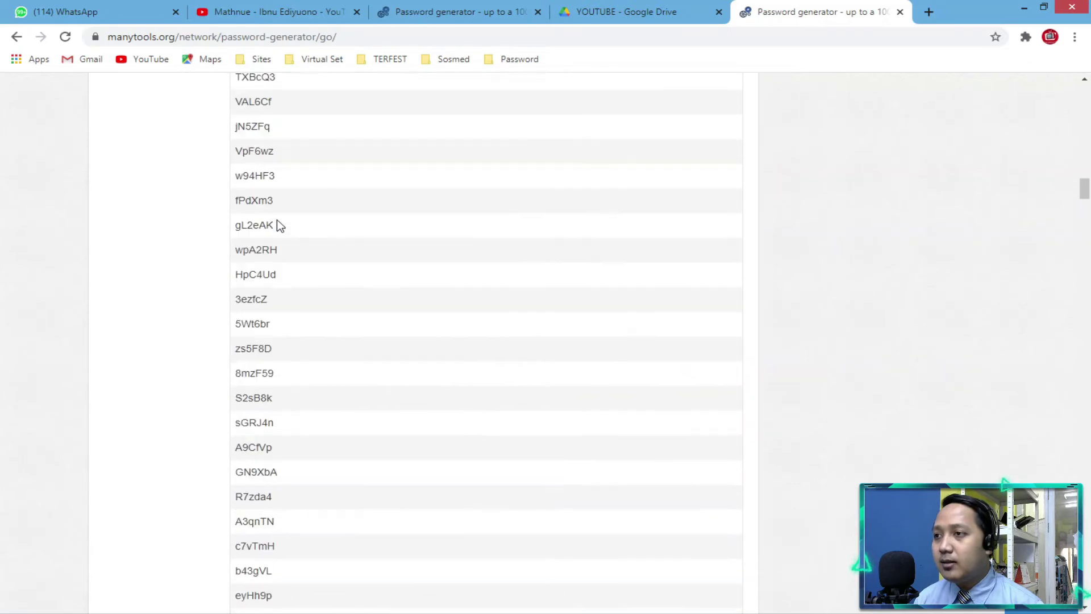
scroll(279, 220, "up", 8)
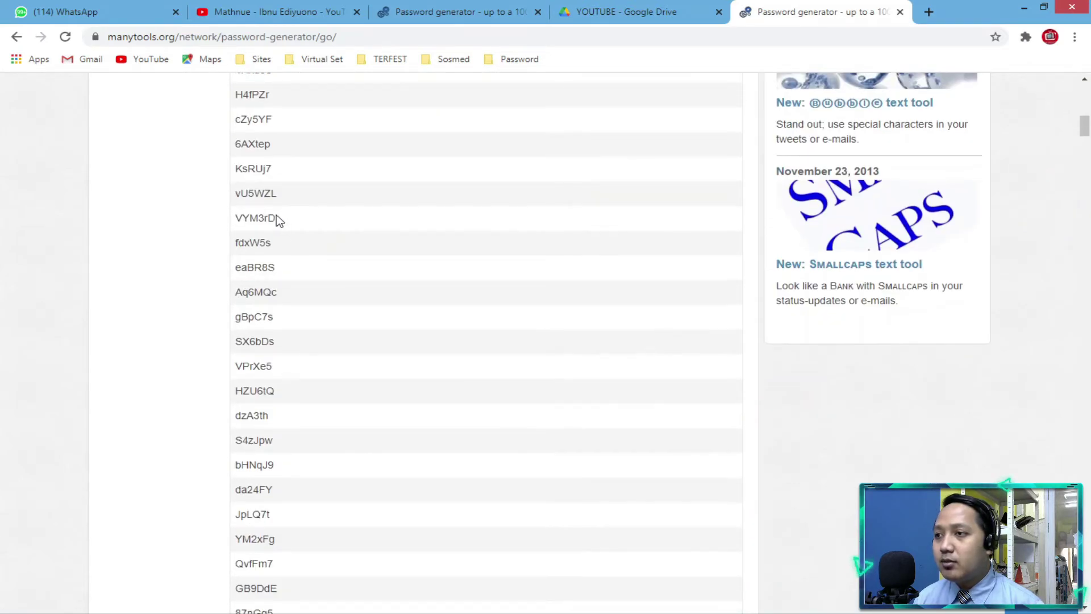
scroll(237, 209, "up", 6)
- Select the whole list of generated passwords, from the first entry to the last, and copy it
scroll(236, 218, "down", 5)
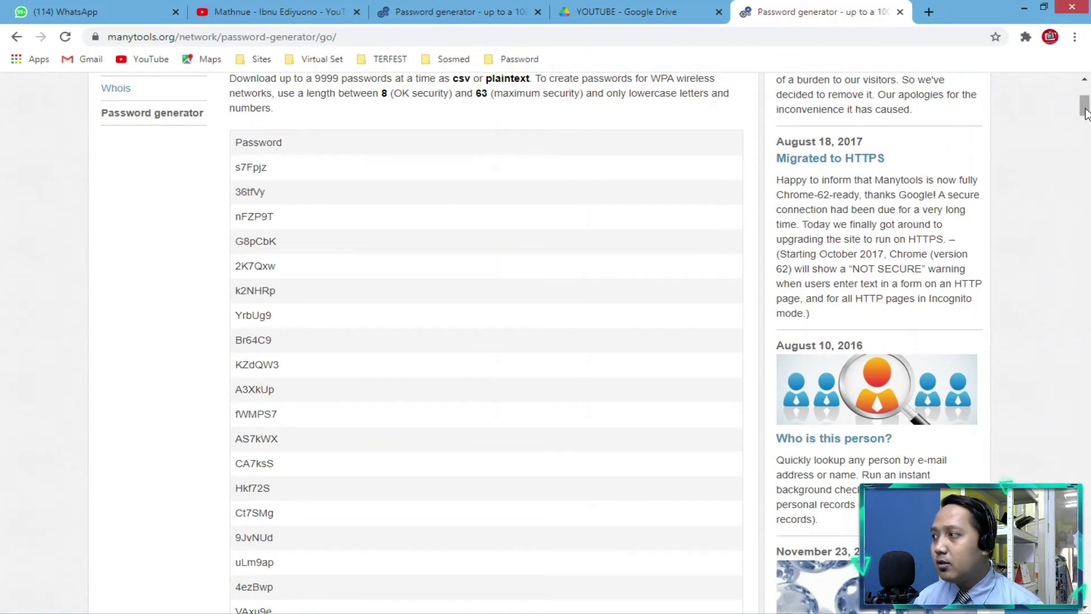
left_click_drag(1083, 107, 1085, 572)
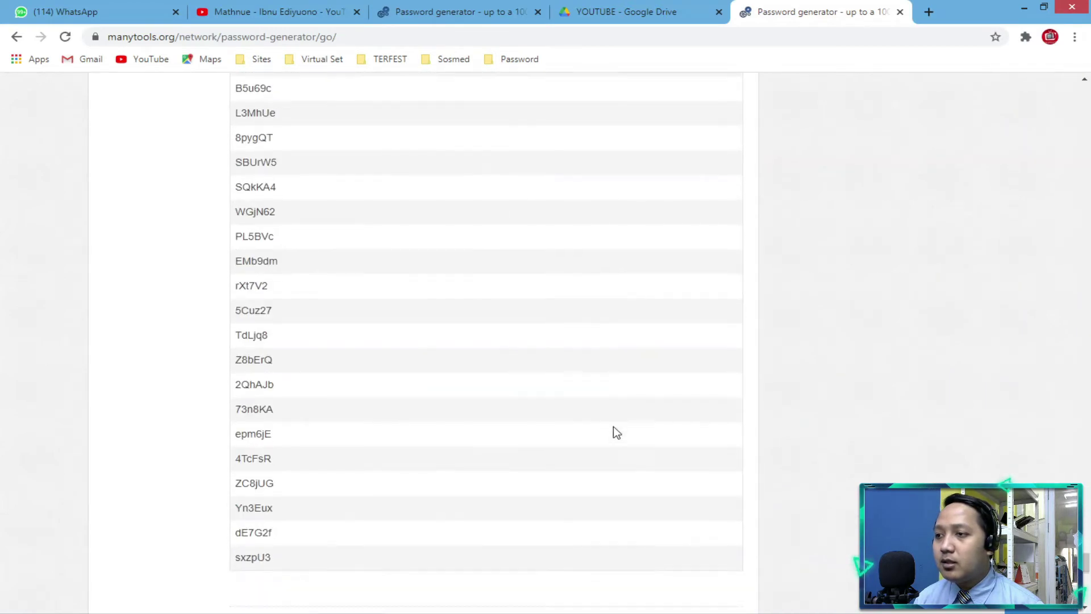
scroll(324, 214, "down", 7)
left_click(301, 178, "shift")
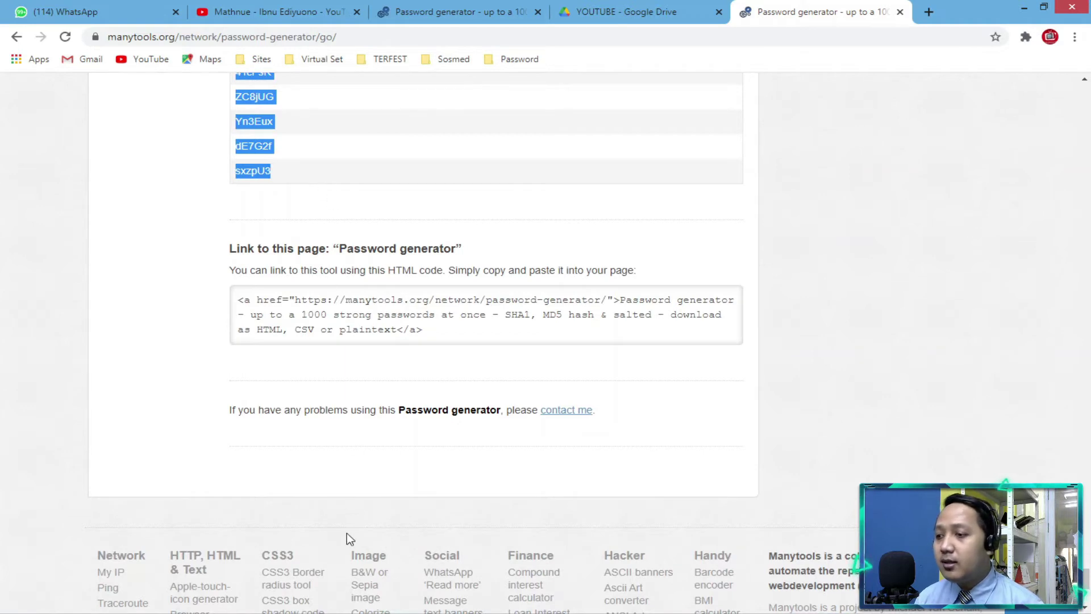
- Switch to the empty Excel workbook and paste the copied passwords into Sheet1 starting at cell A1, keeping the plain cell formatting
left_click(364, 555)
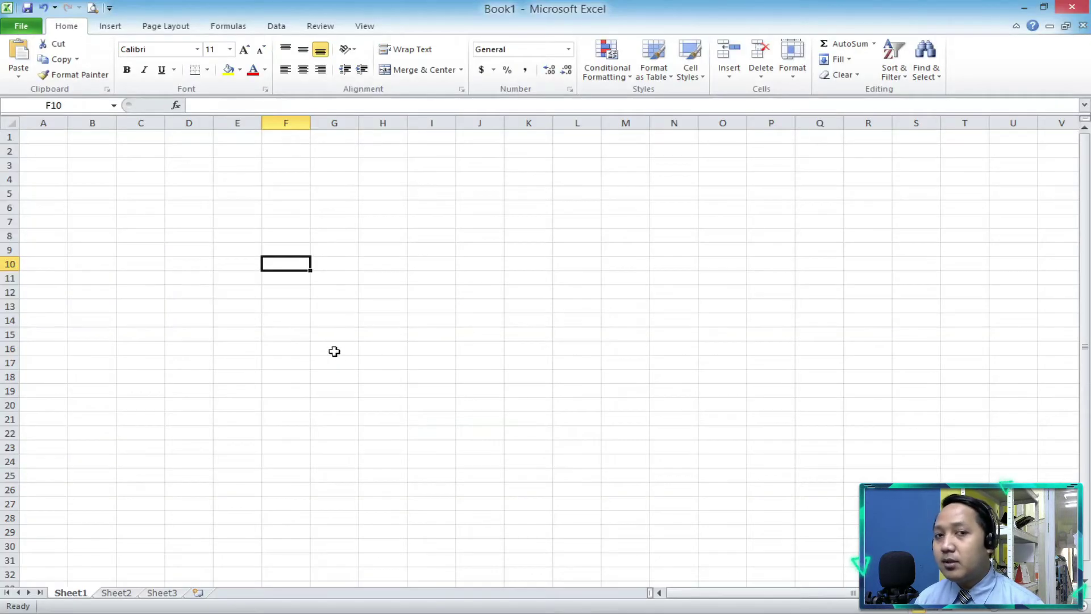
left_click(54, 137)
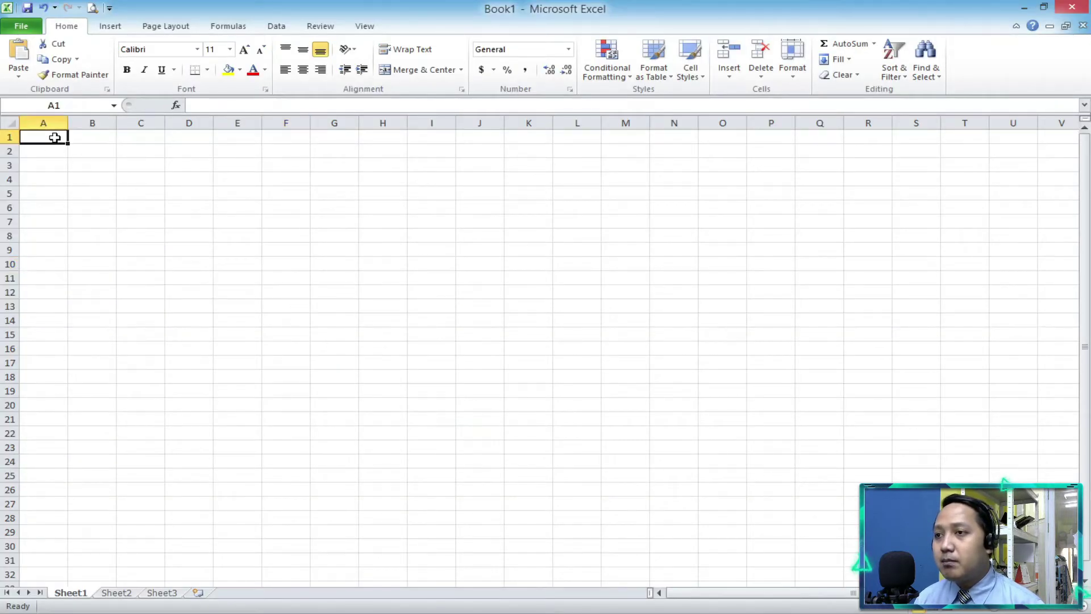
right_click(55, 139)
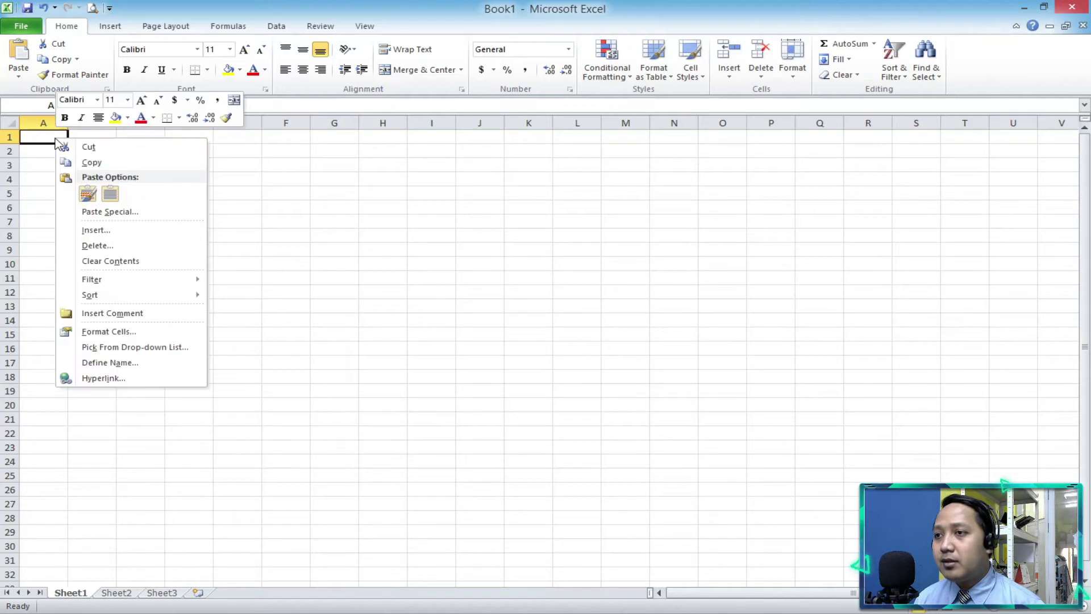
left_click(95, 195)
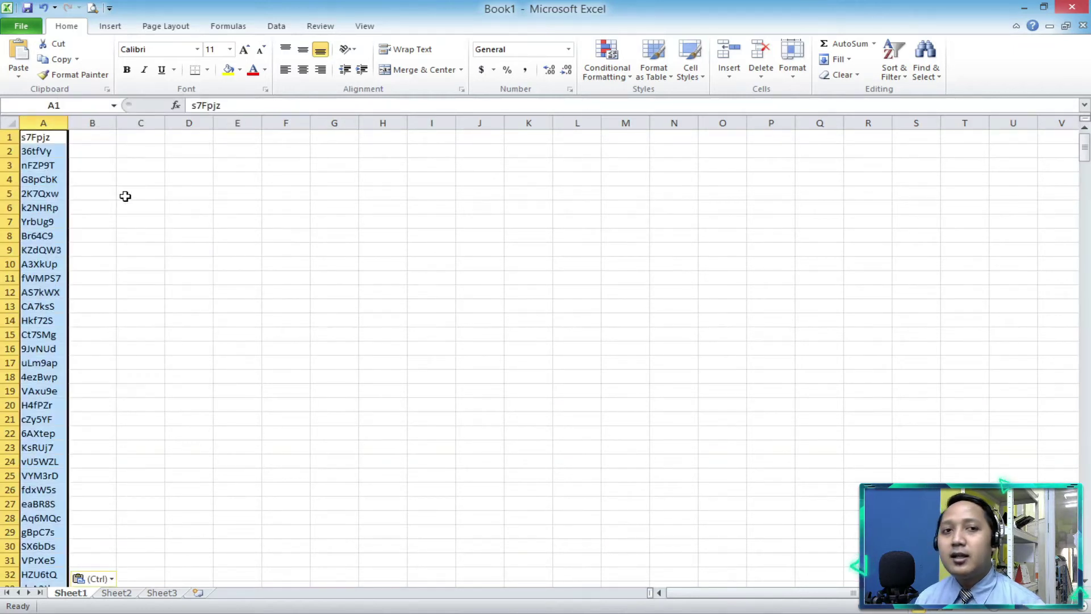
left_click(119, 193)
- Check the pasted password list in column A down to its last entry in A500, and return to the first row
scroll(308, 399, "up", 4, "ctrl")
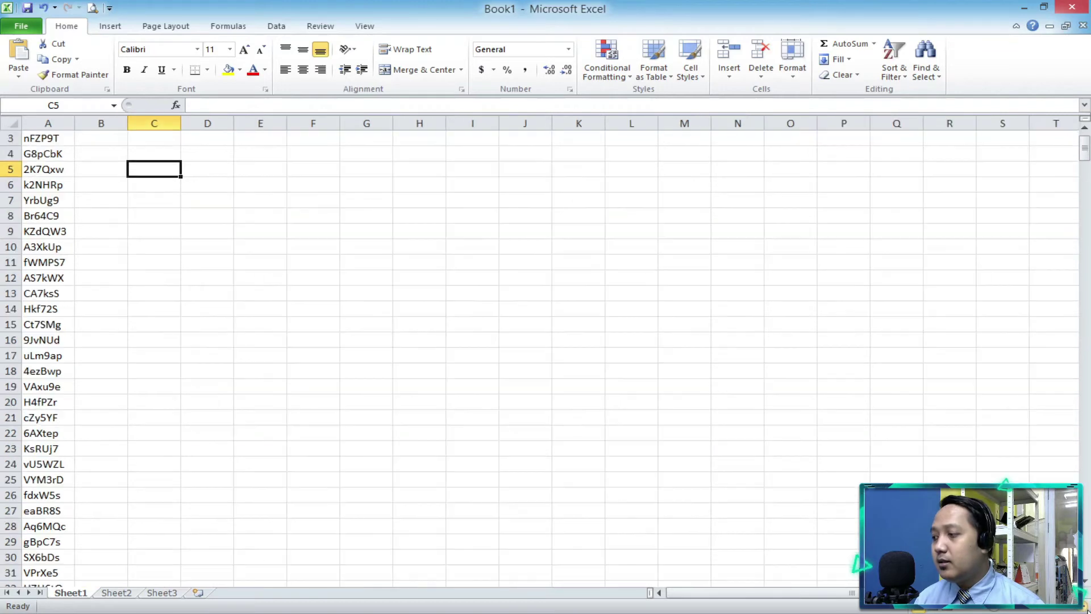
scroll(196, 335, "up", 2)
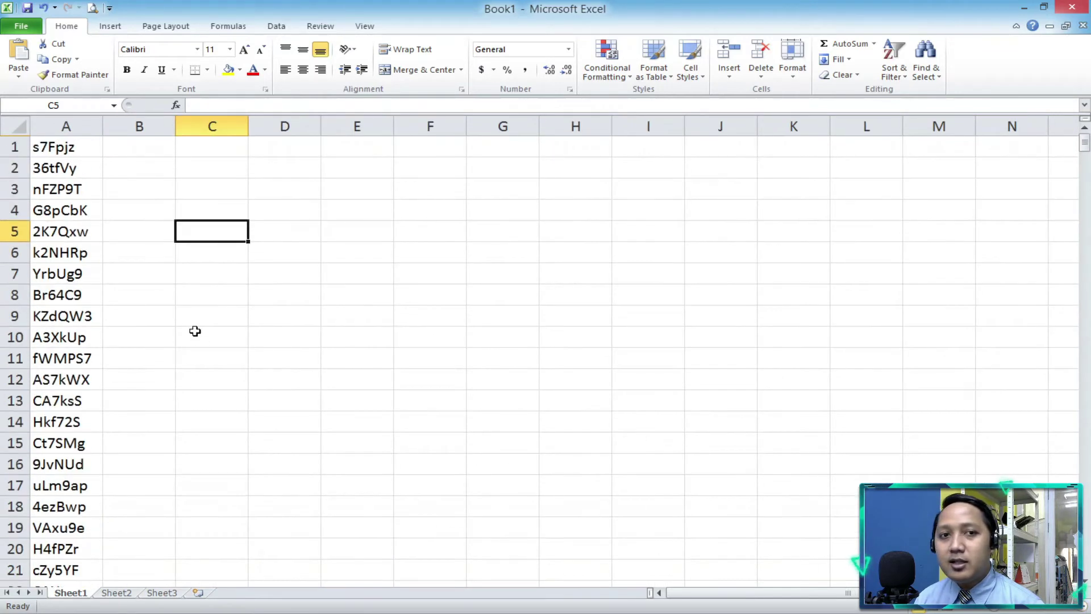
scroll(195, 321, "down", 20)
scroll(195, 317, "down", 15)
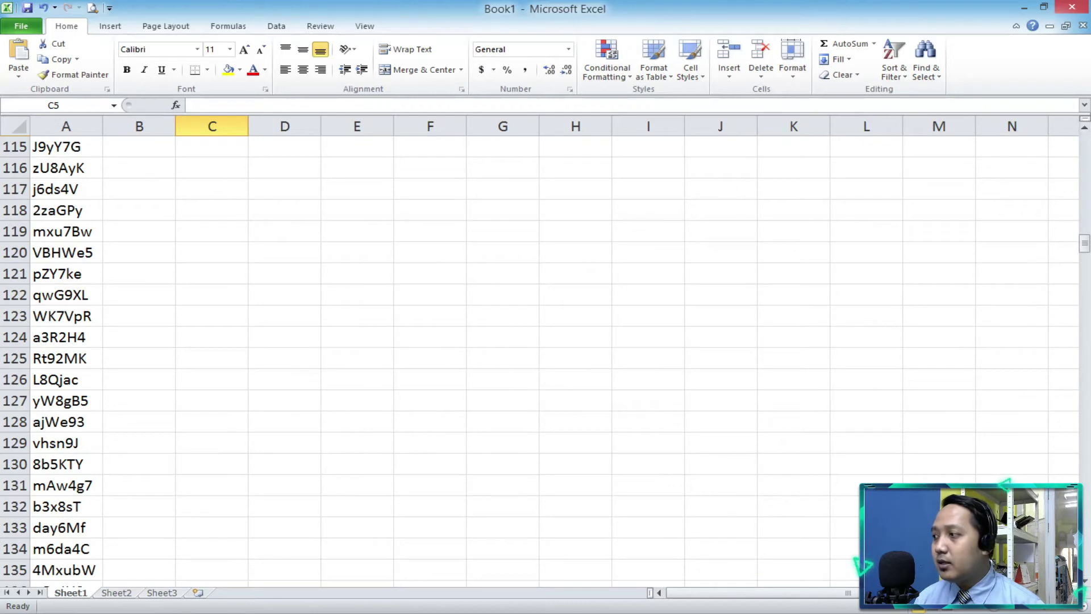
left_click_drag(1085, 248, 1086, 541)
scroll(782, 445, "down", 11)
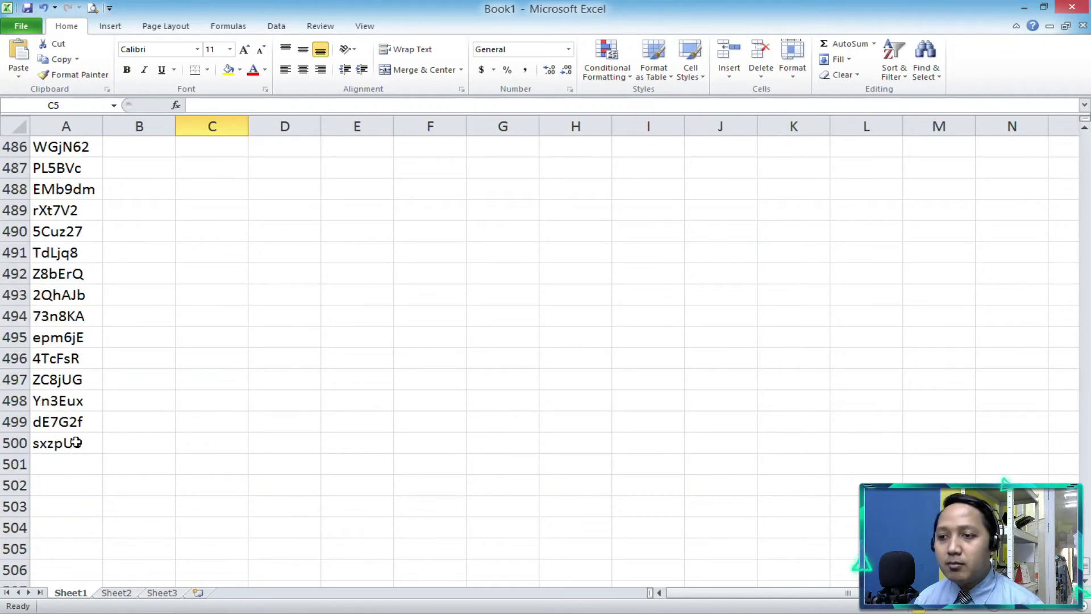
left_click(75, 442)
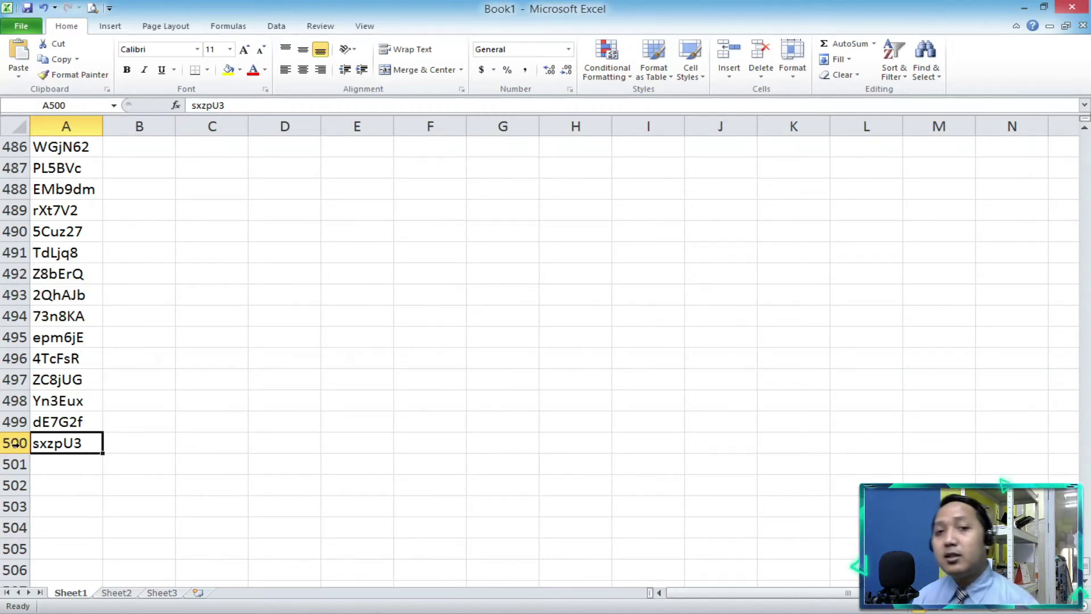
scroll(163, 284, "up", 20)
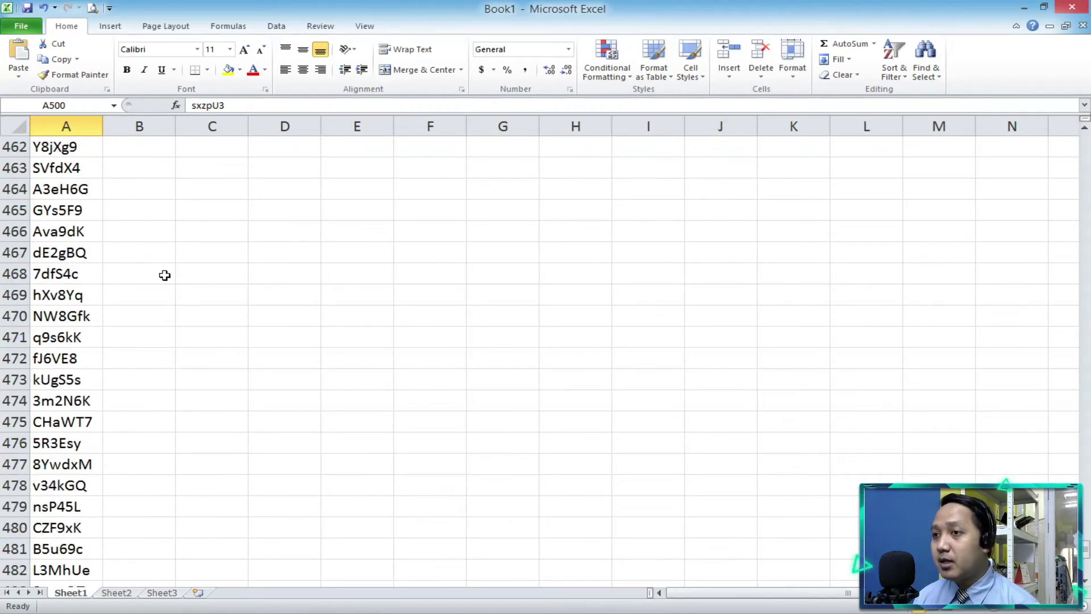
scroll(154, 259, "up", 20)
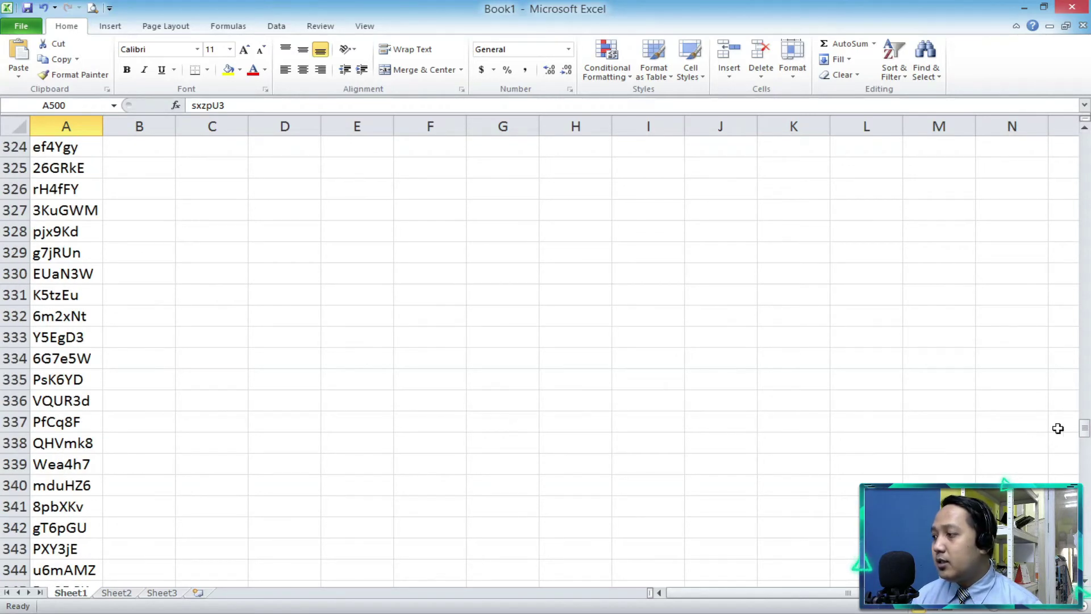
left_click_drag(1084, 427, 1084, 144)
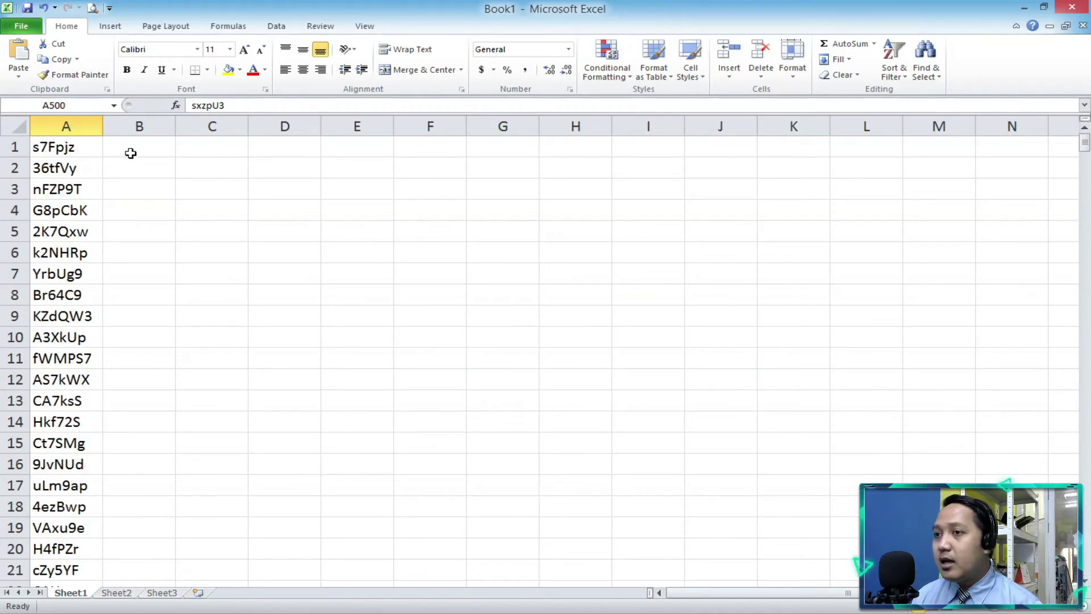
- Magnify the worksheet to 330% and examine the characters of the first passwords in column A
left_click(76, 153)
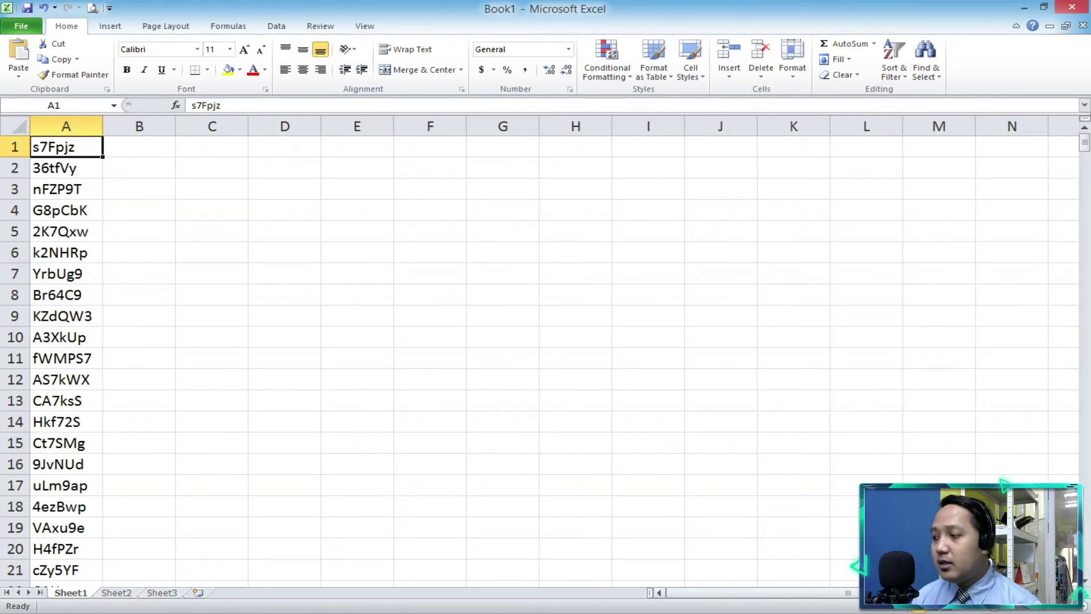
left_click(1083, 605)
left_click(1083, 605)
left_click(1083, 605)
left_click(1082, 606)
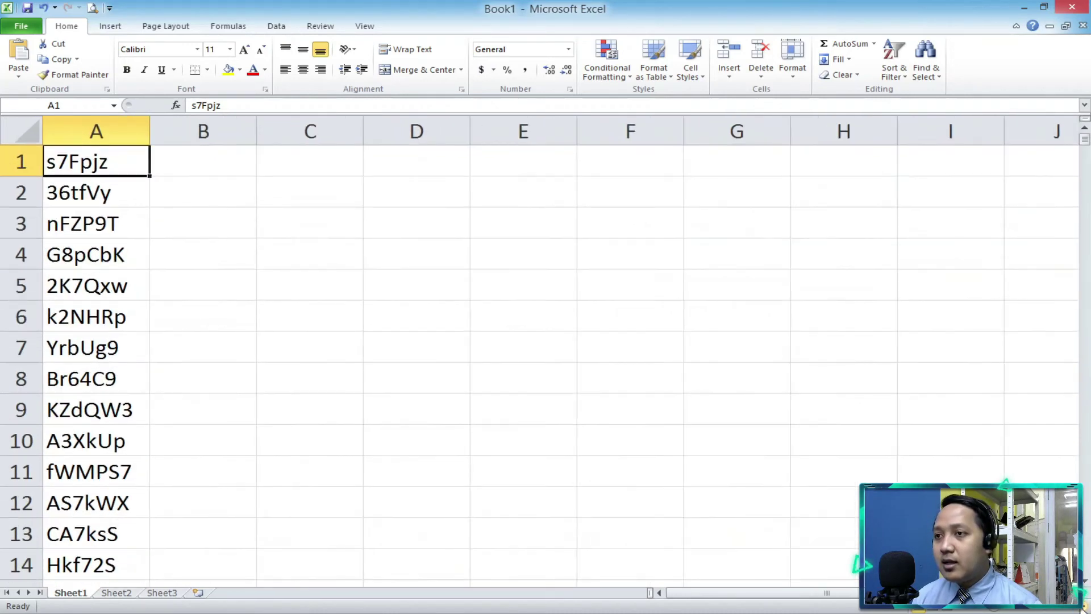
left_click(1083, 605)
left_click(1083, 606)
left_click(1083, 605)
left_click(1083, 606)
left_click(1083, 606)
left_click(1083, 605)
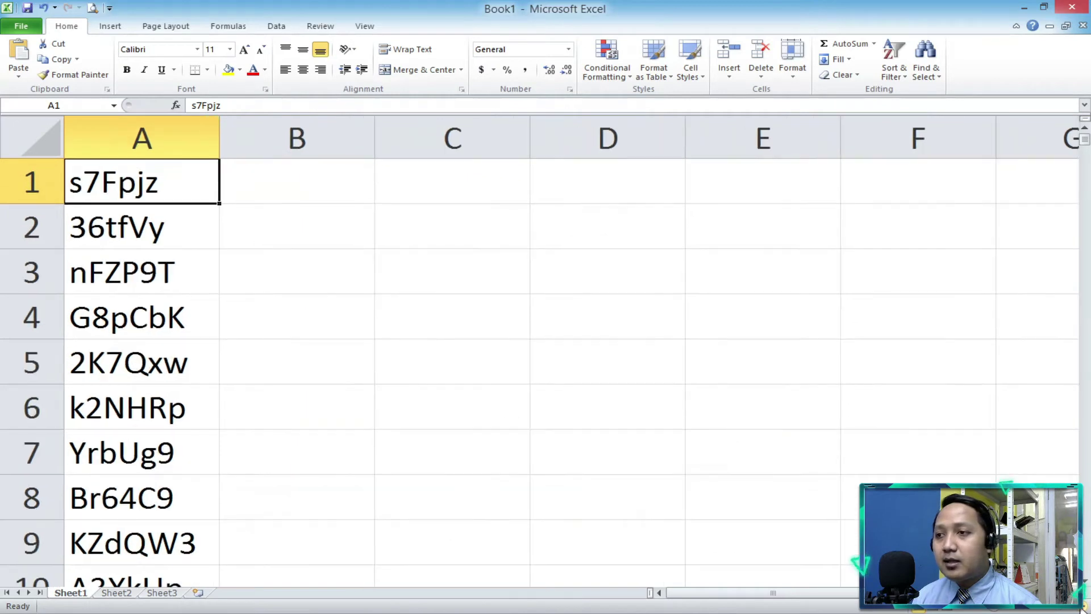
left_click(1083, 606)
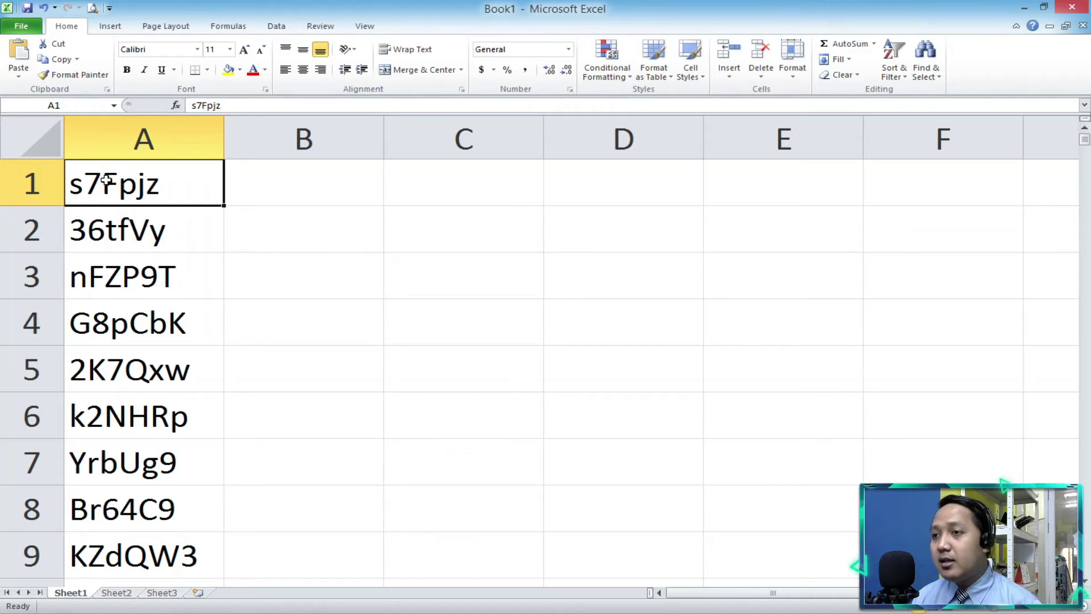
left_click(245, 212)
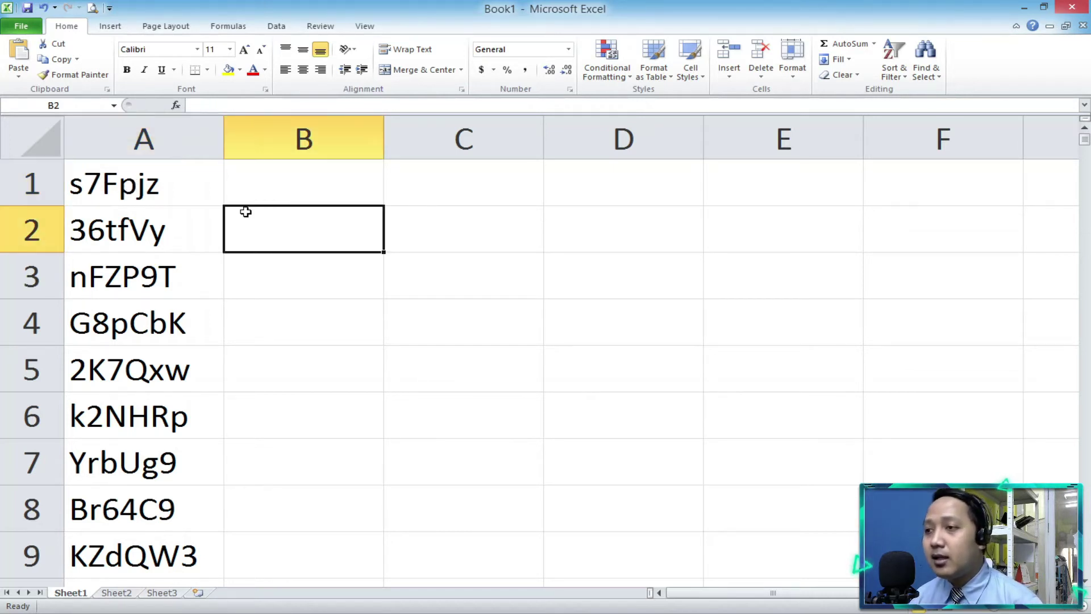
left_click(176, 183)
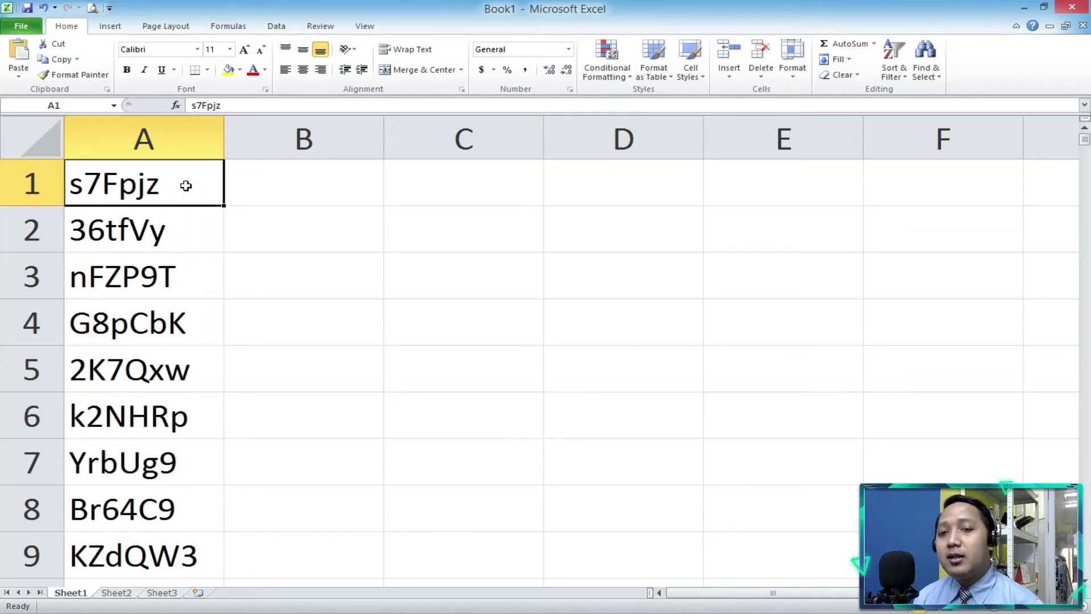
left_click(296, 380)
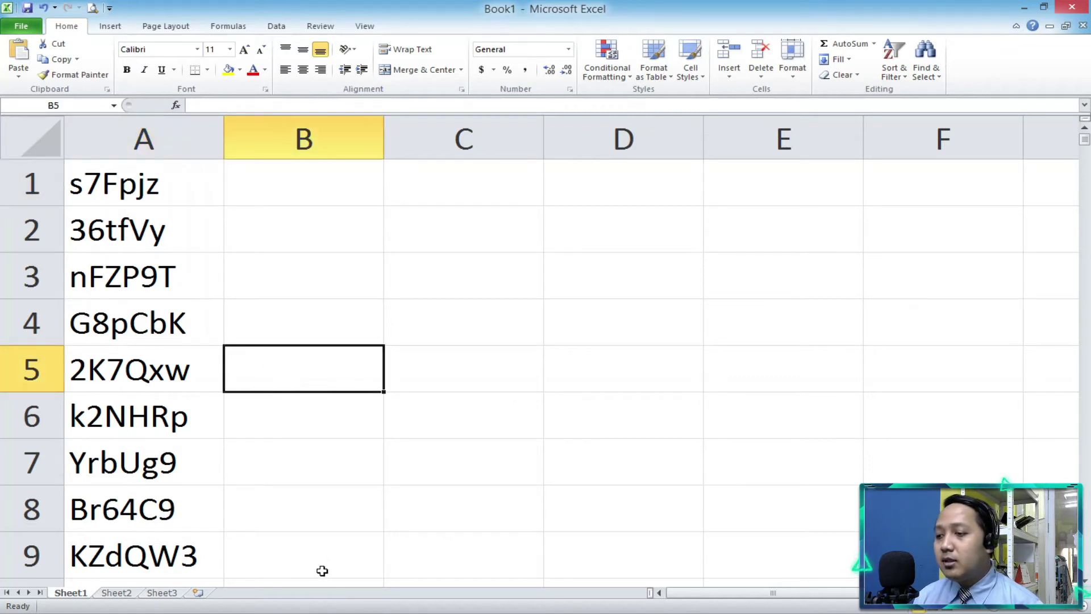
- Reset the worksheet's magnification to 100%
mouse_move(326, 612)
left_click(438, 379)
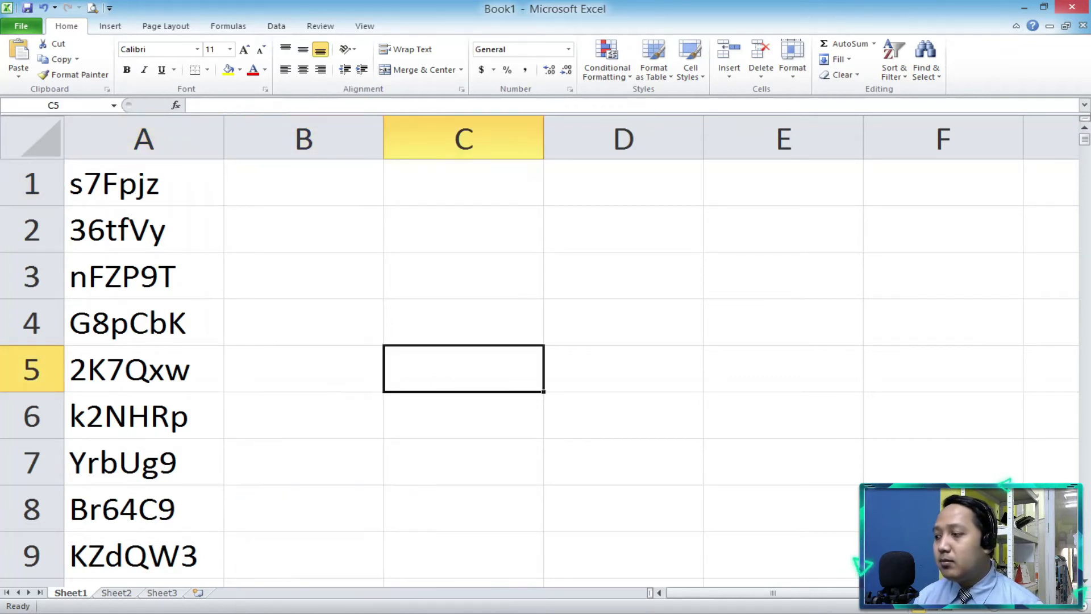
left_click(988, 609)
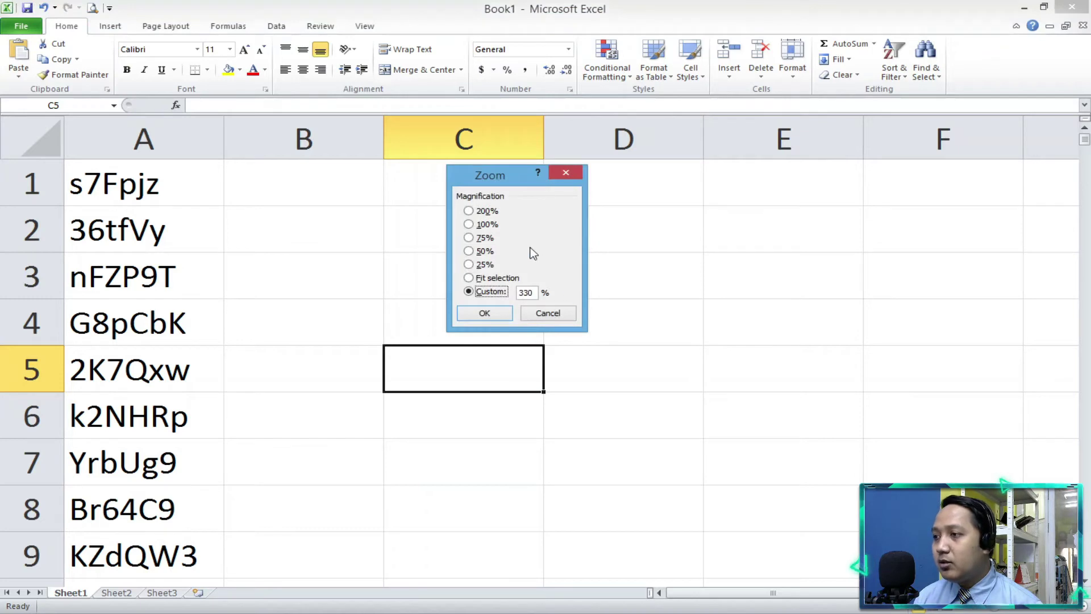
left_click(483, 224)
left_click(502, 313)
left_click(357, 302)
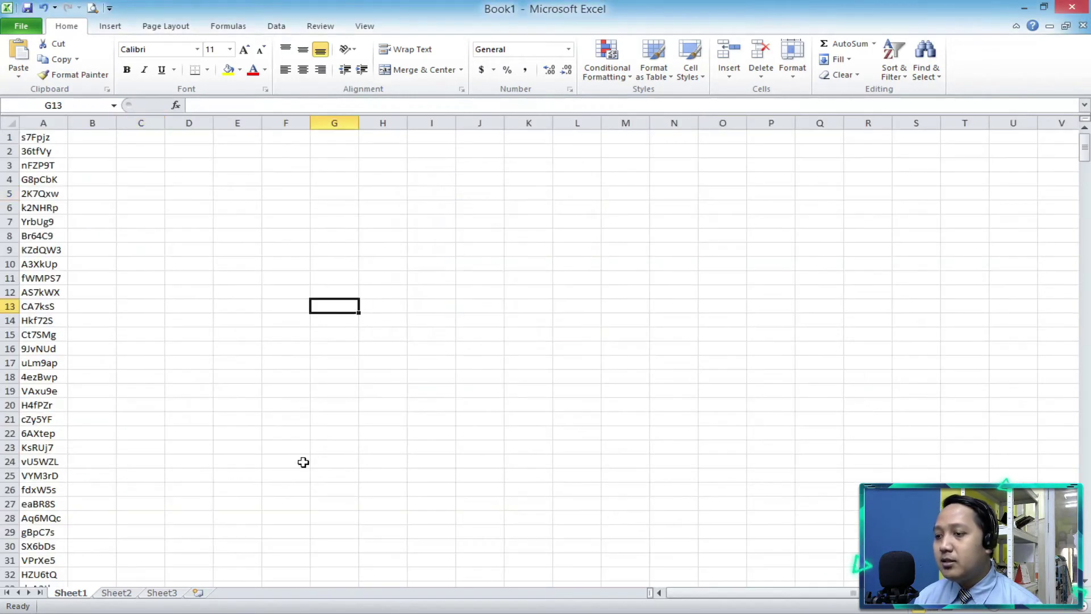
- Switch back to the browser and return from the password list to the generator's settings form
key("alt+Tab")
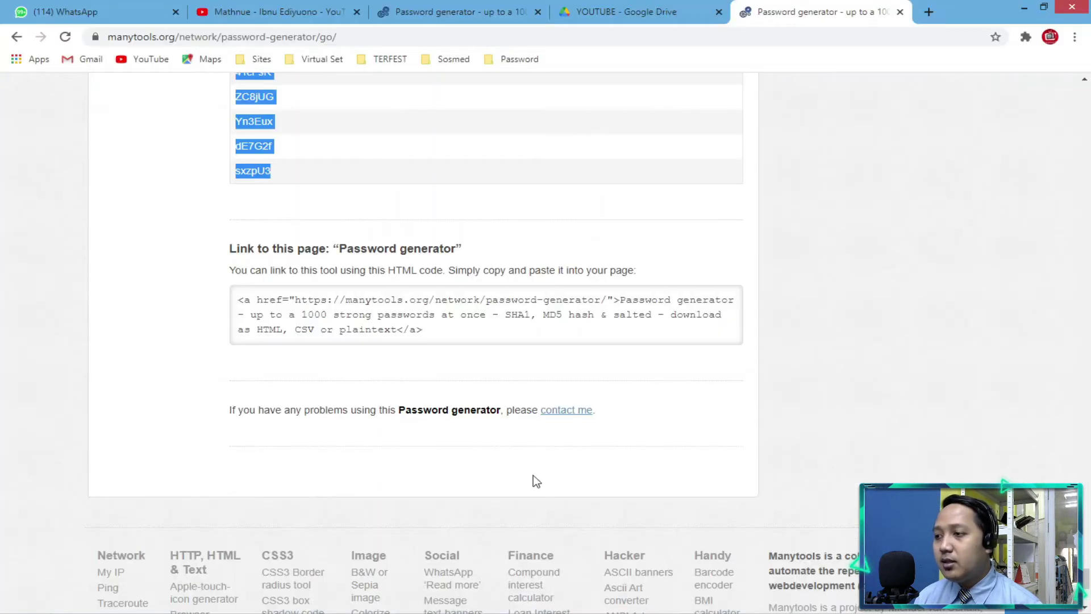
left_click(240, 282)
scroll(240, 281, "up", 15)
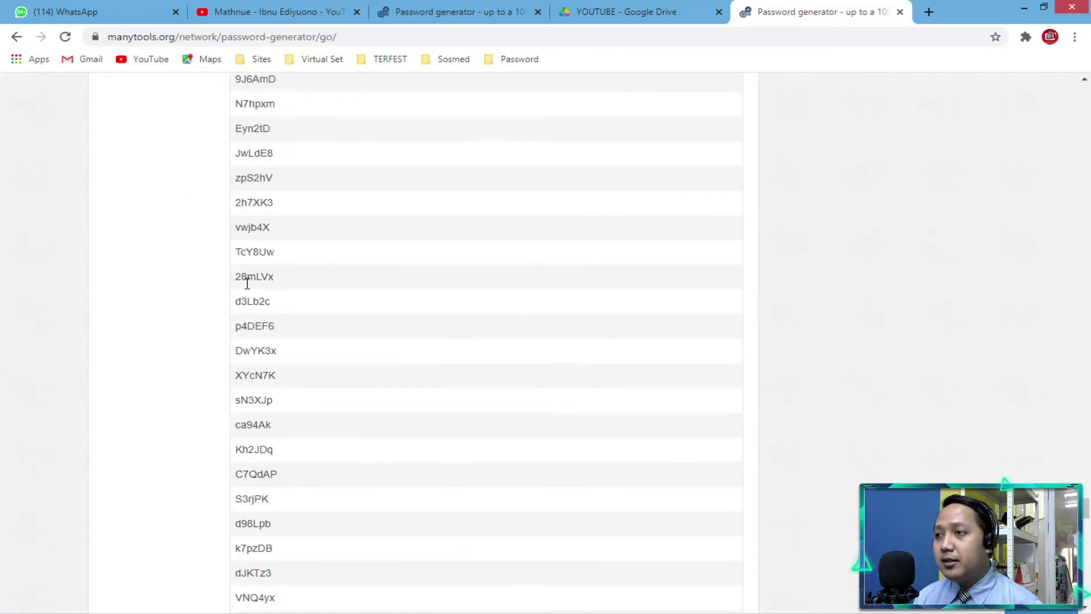
scroll(202, 138, "up", 15)
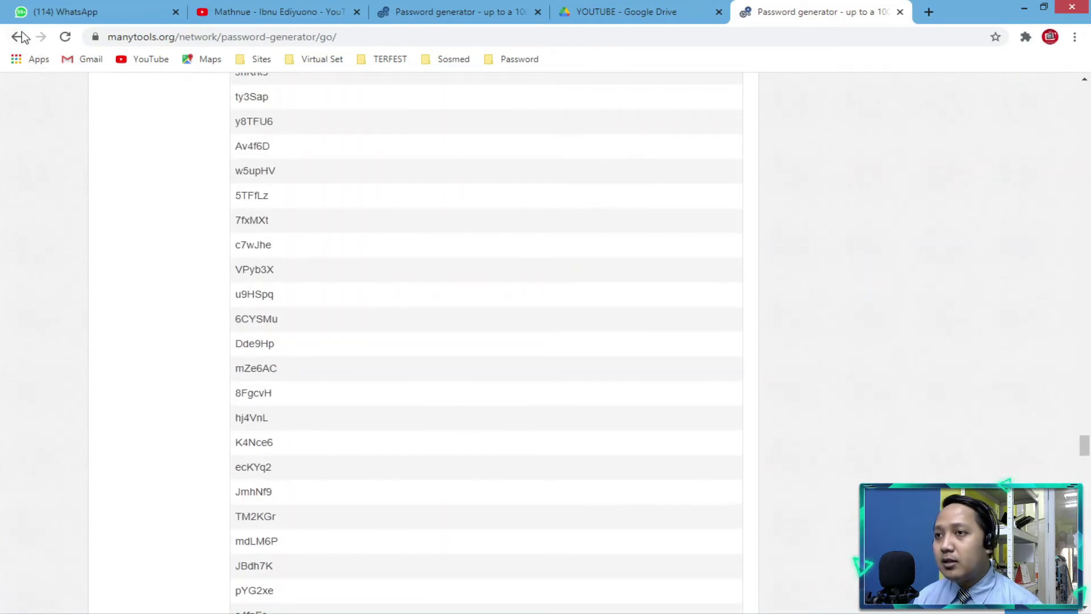
left_click(19, 37)
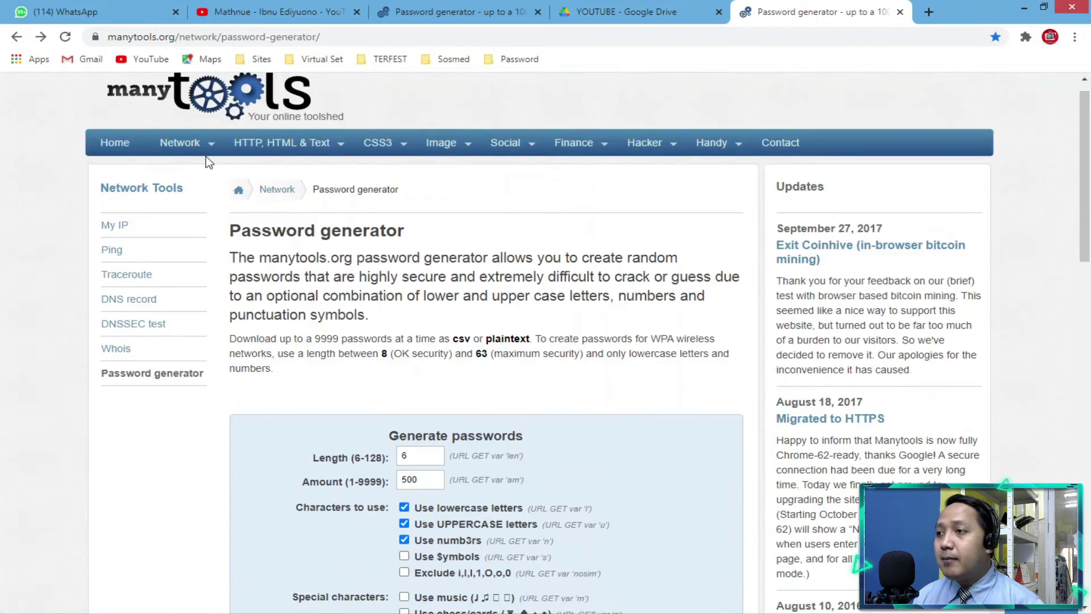
scroll(205, 155, "down", 5)
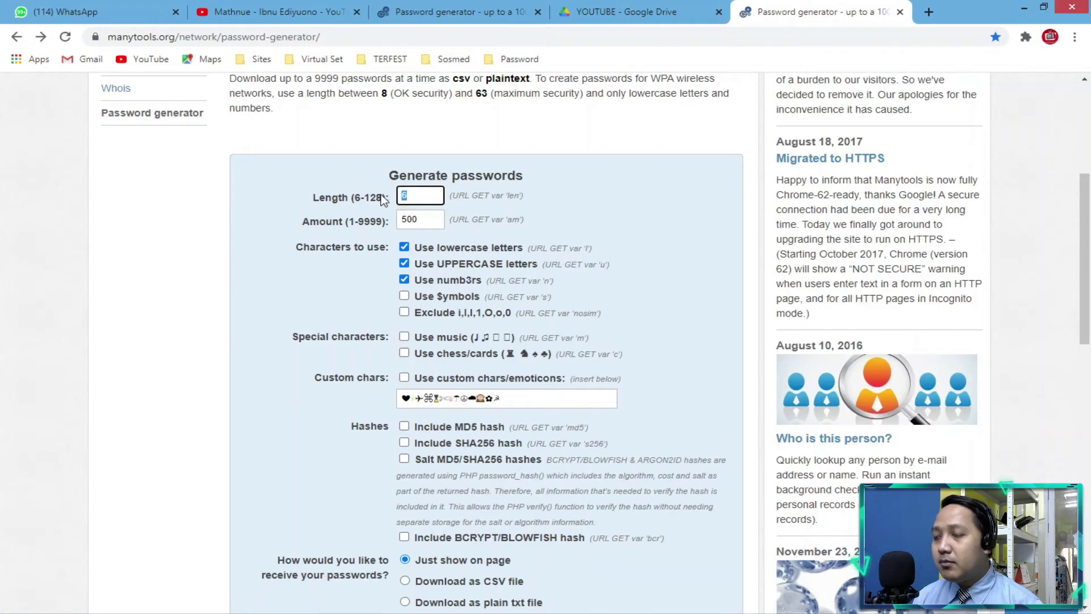
- Set the generator's password length to 5 and the amount to 50
type("5")
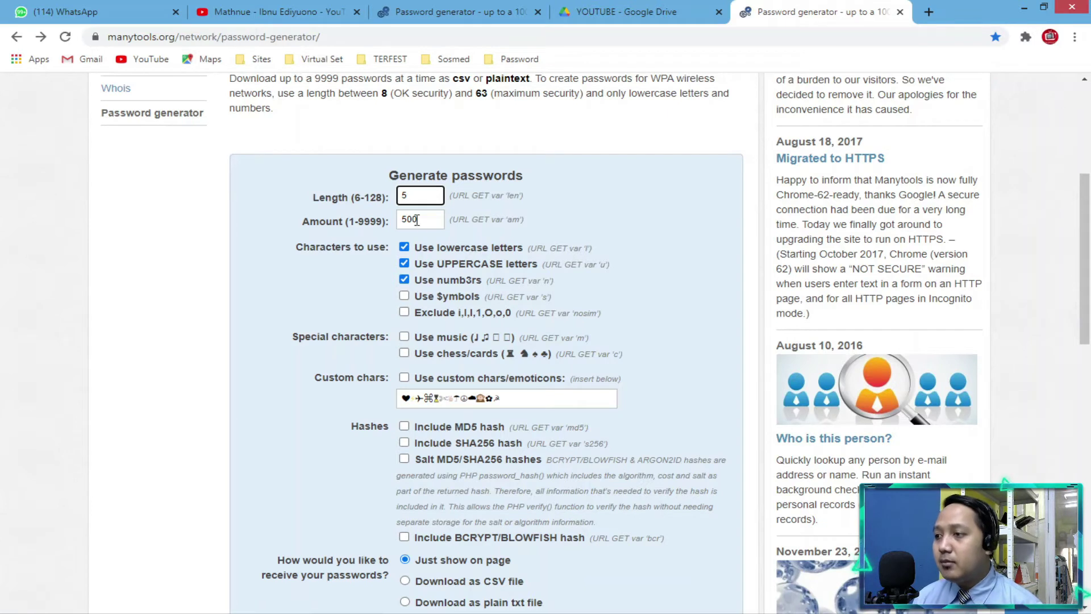
key("Tab")
type("50")
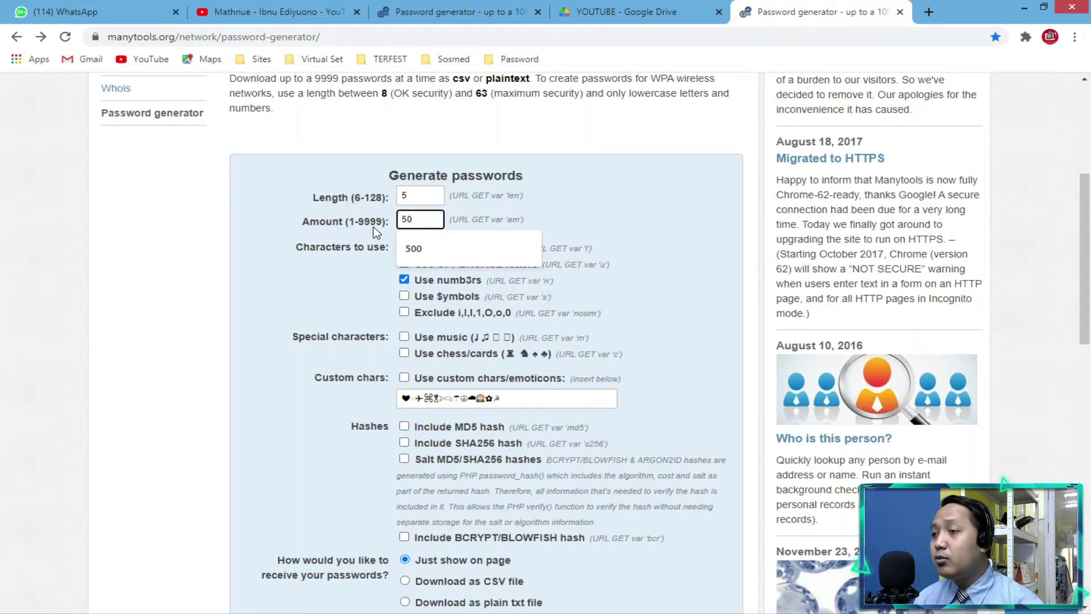
left_click(306, 259)
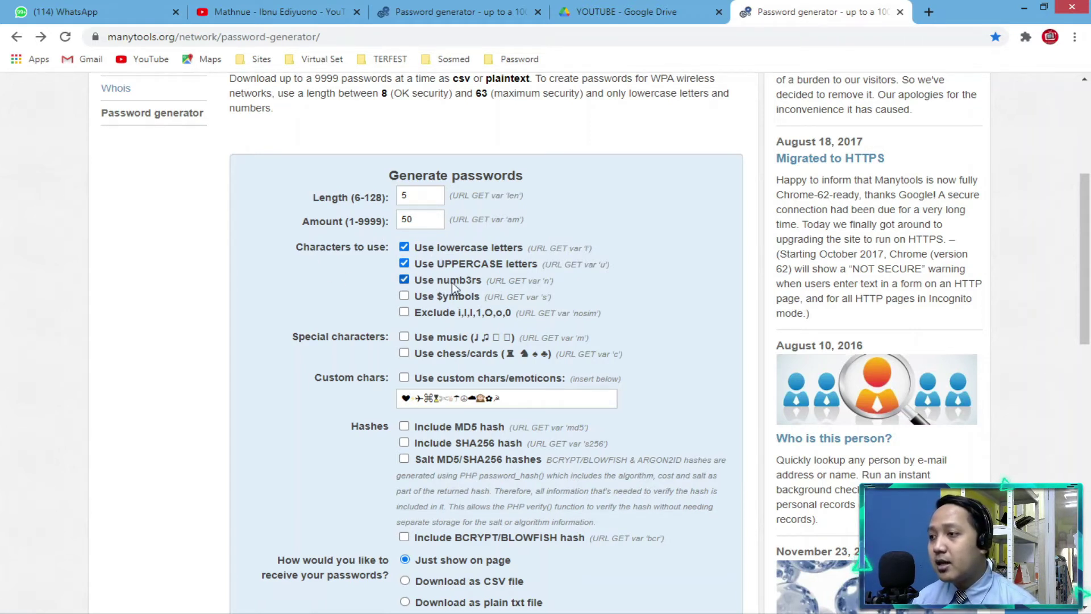
- Generate the passwords as a CSV file download and open the downloaded passwords (1).csv
scroll(511, 282, "down", 5)
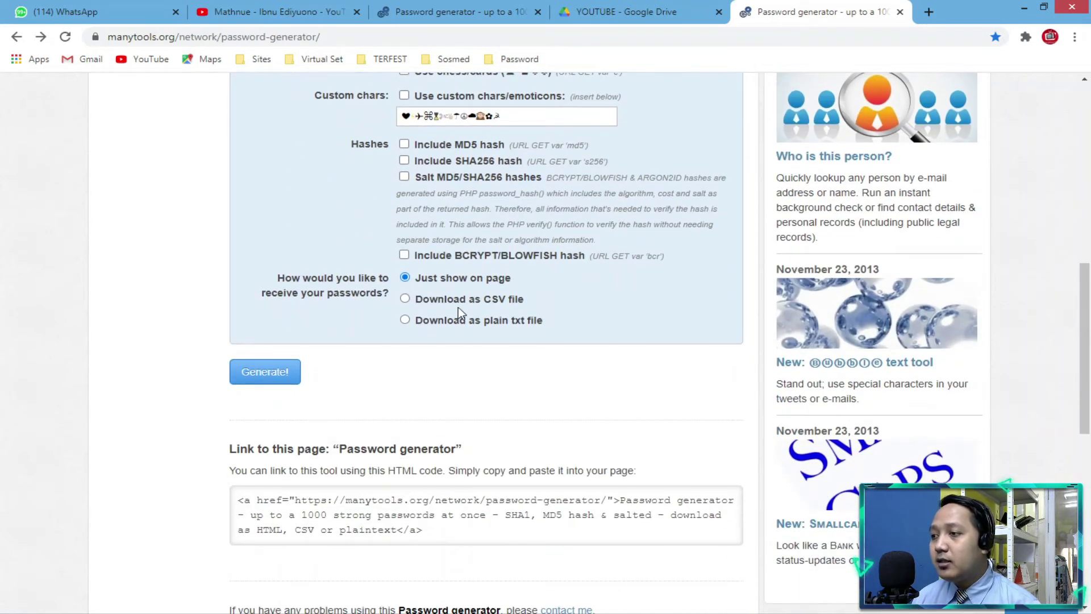
left_click(450, 300)
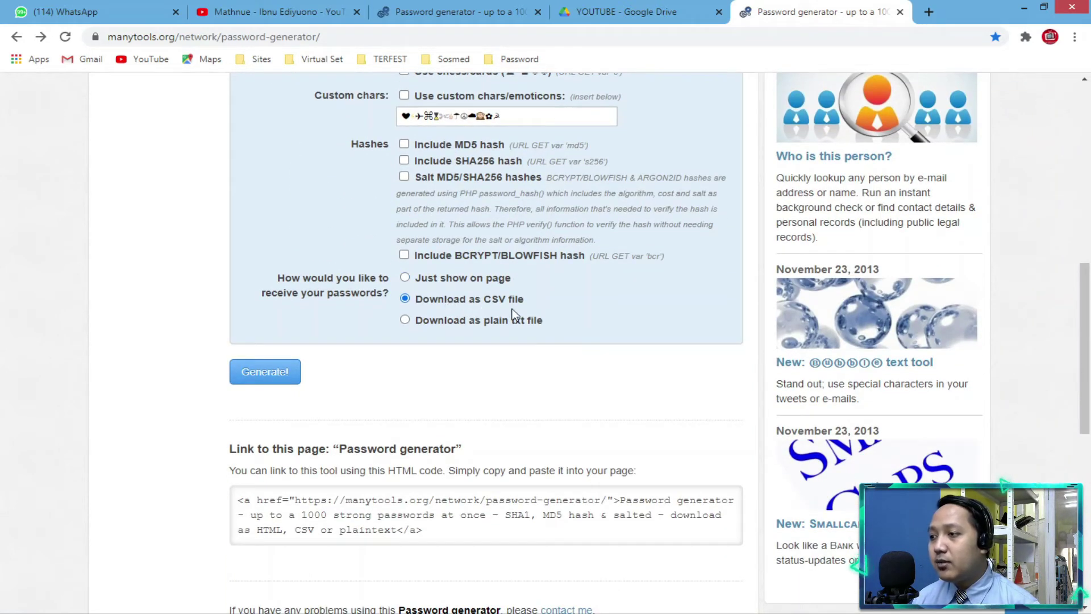
left_click(271, 374)
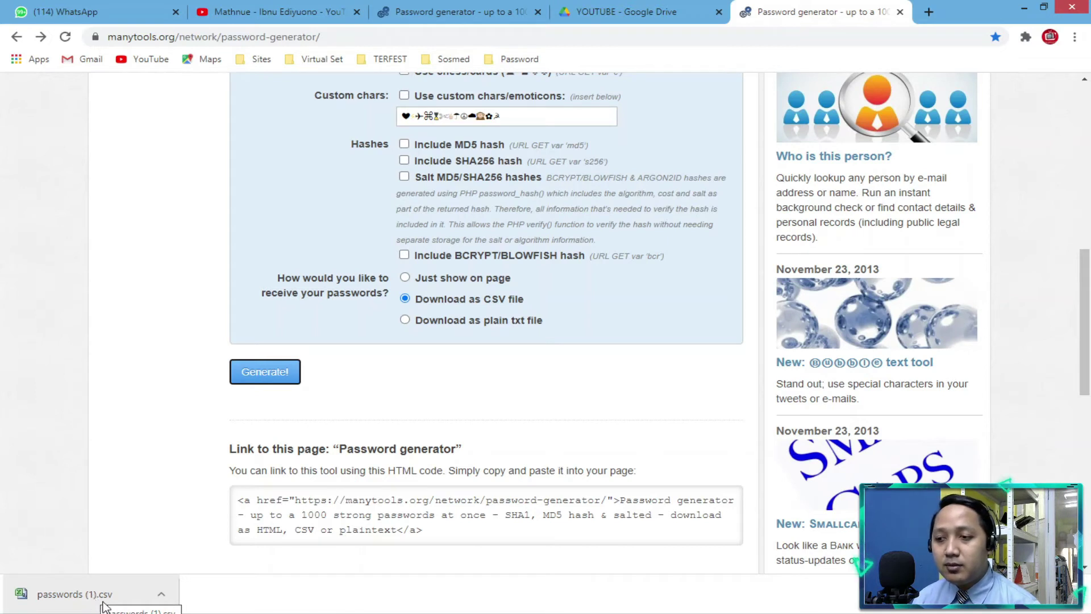
left_click(161, 593)
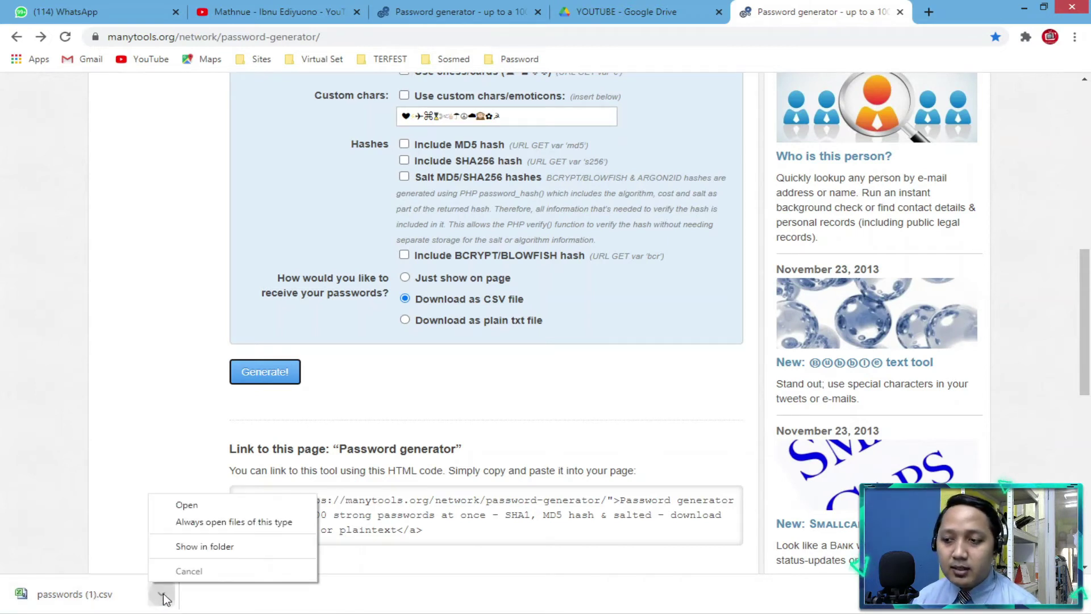
left_click(183, 505)
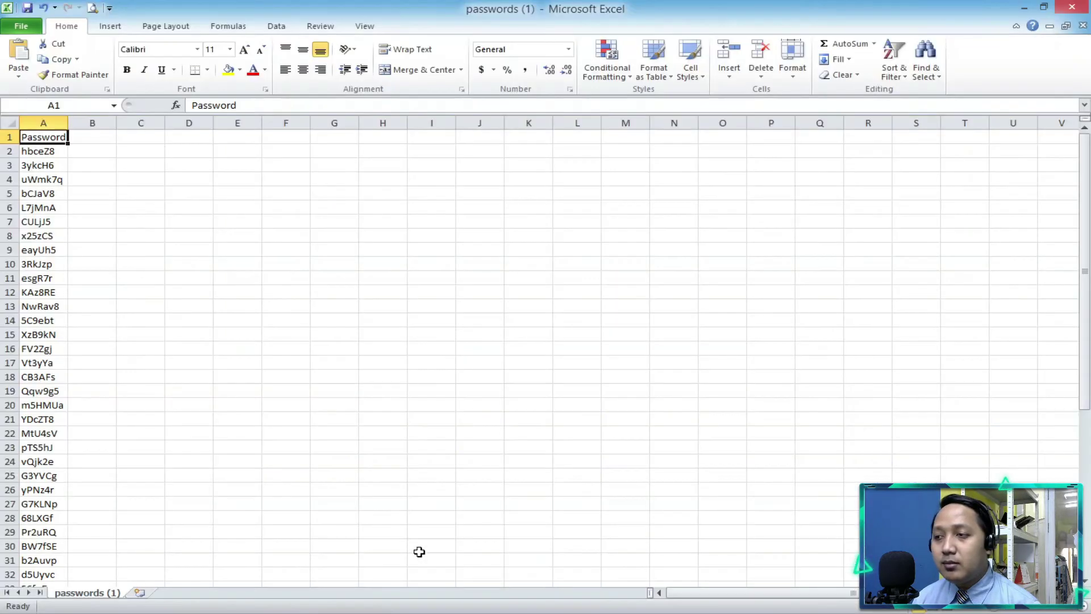
- Check the downloaded password list in column A down to its last entry in A51, and return to the first password in A2
left_click(94, 179)
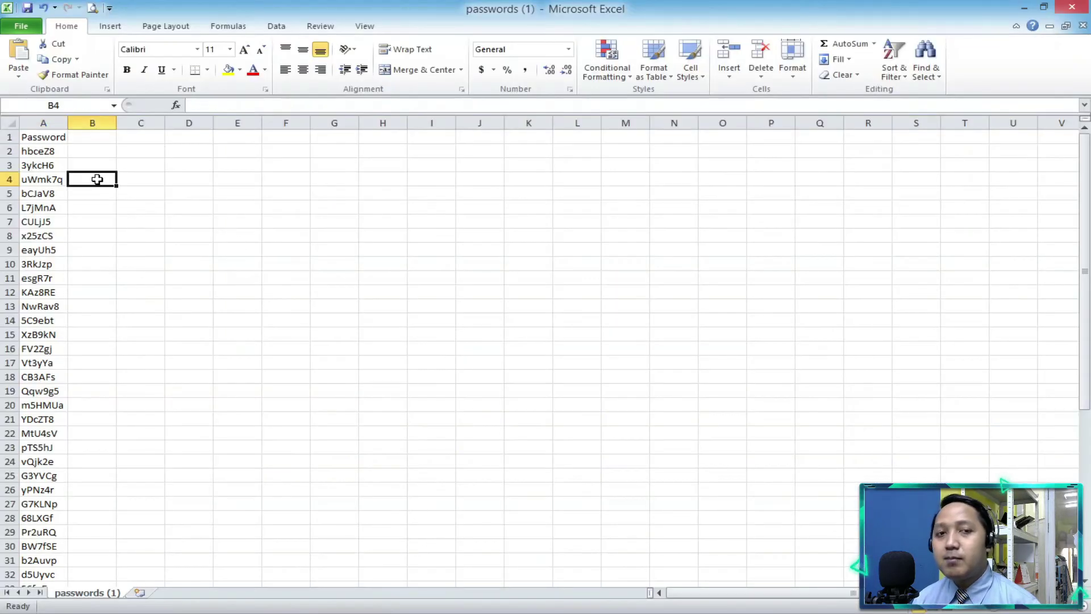
scroll(98, 185, "down", 4)
scroll(98, 185, "down", 9)
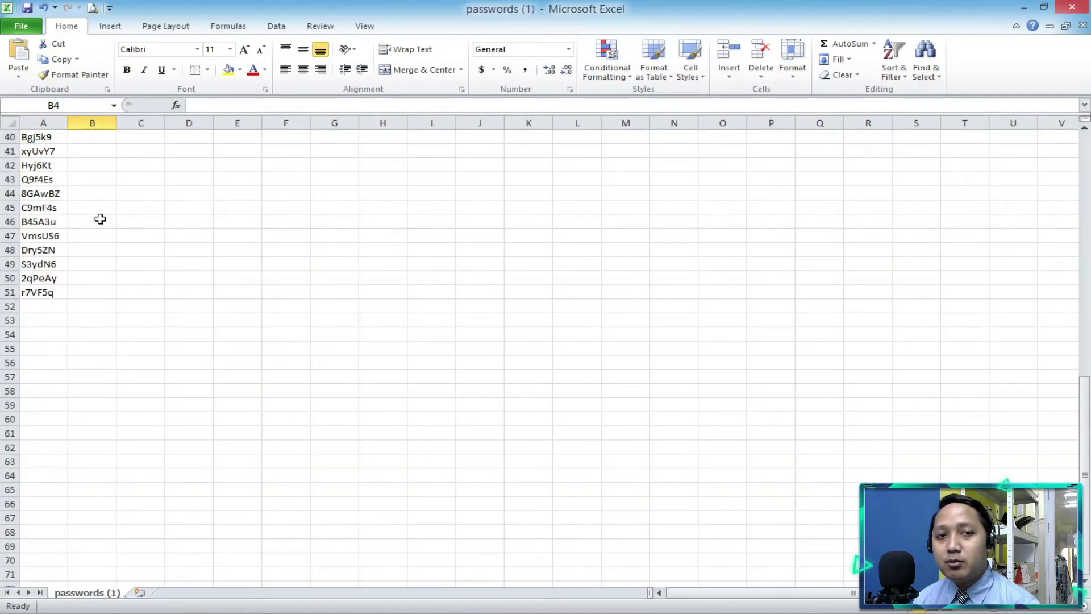
left_click(54, 294)
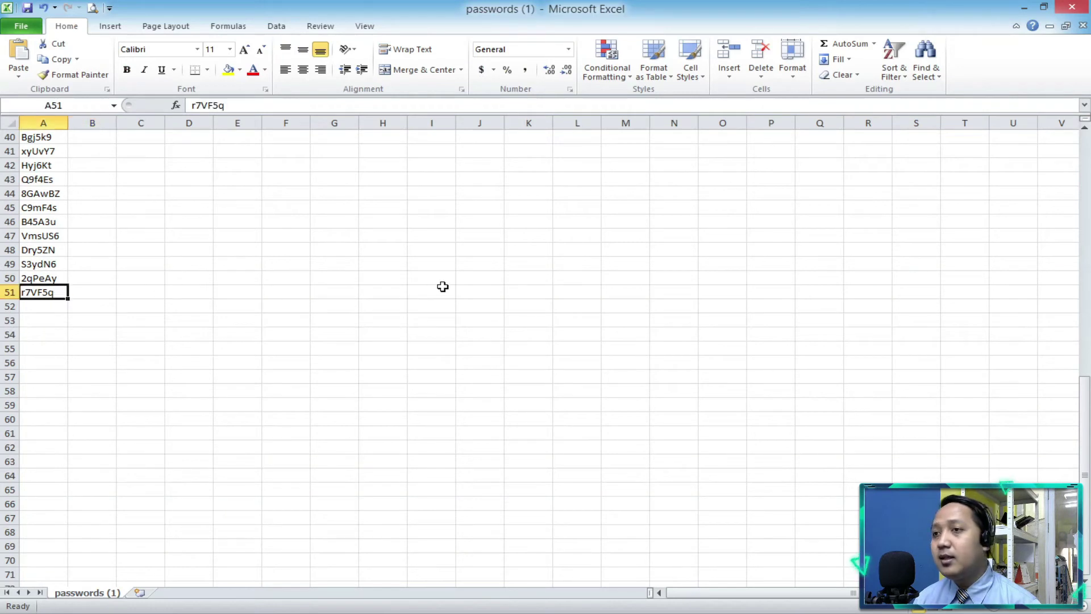
scroll(281, 286, "up", 7)
scroll(280, 287, "up", 6)
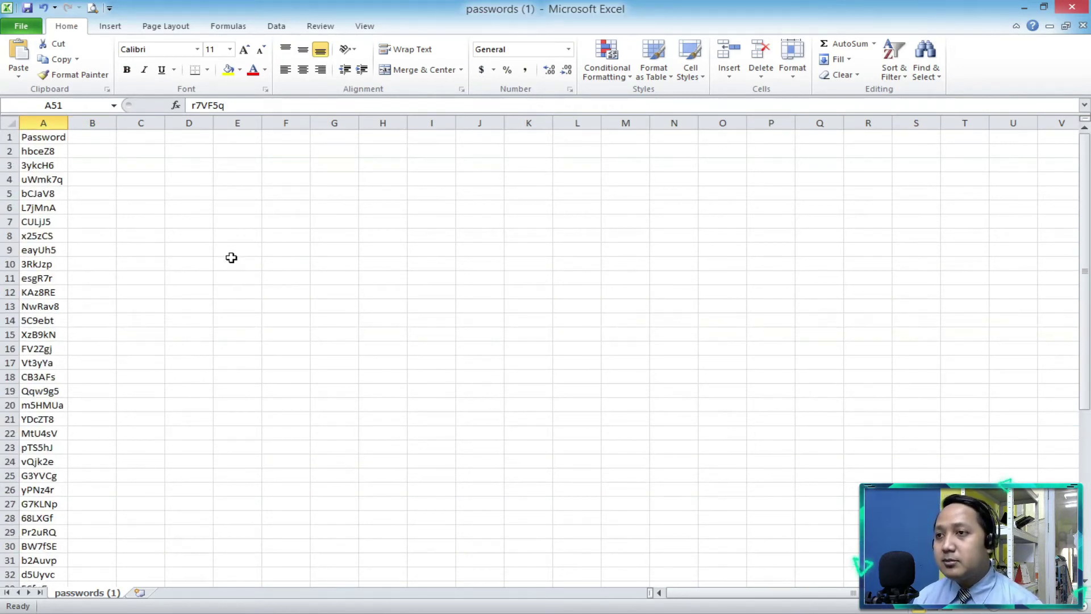
left_click(57, 157)
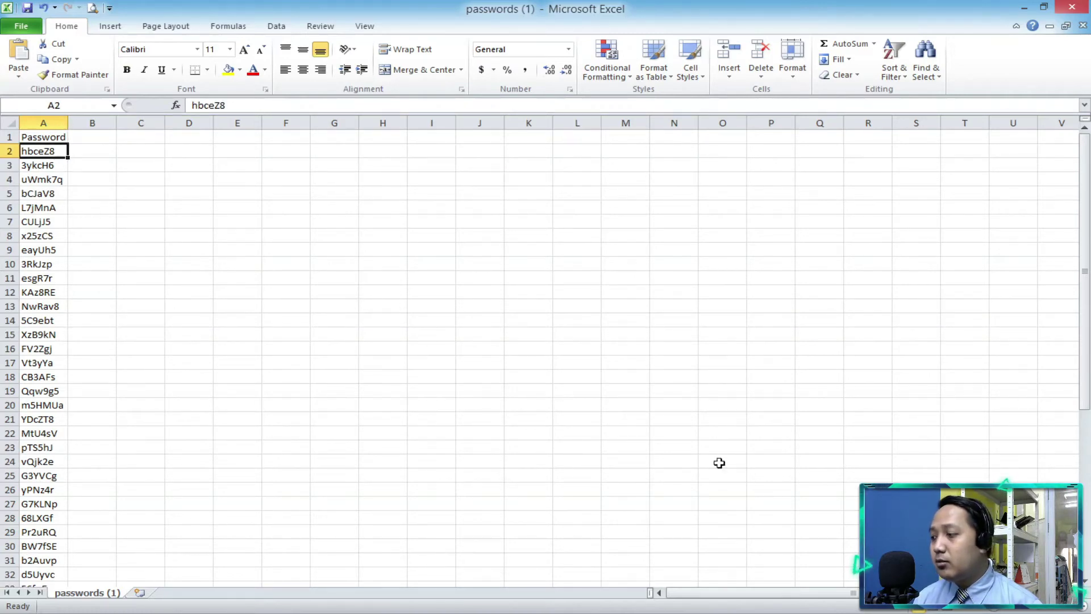
- Insert an empty column before the password column and enter the heading "Nama" in A1
scroll(367, 359, "up", 2)
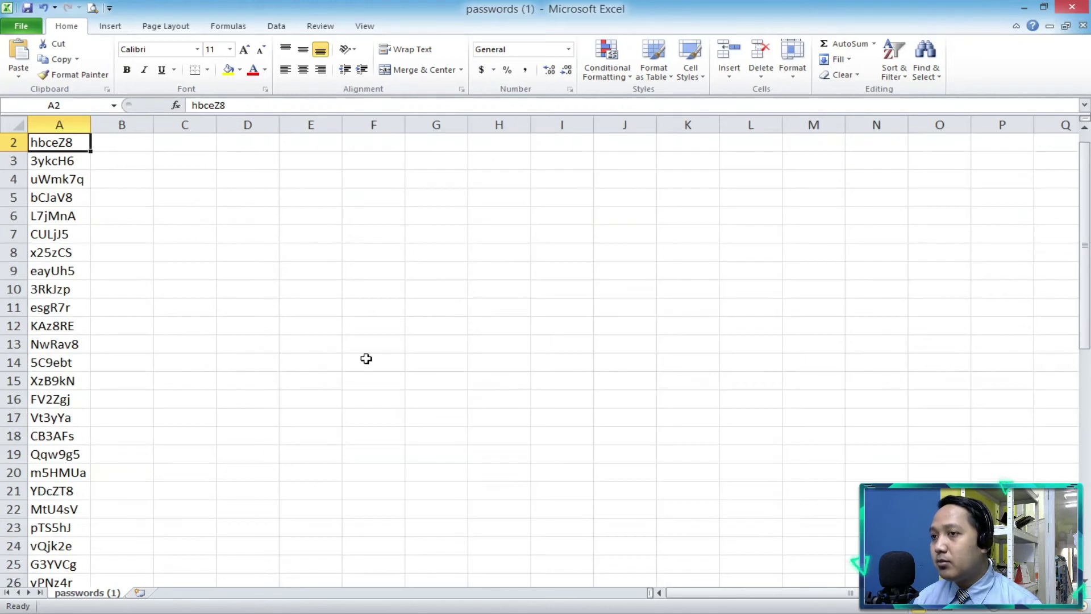
right_click(43, 119)
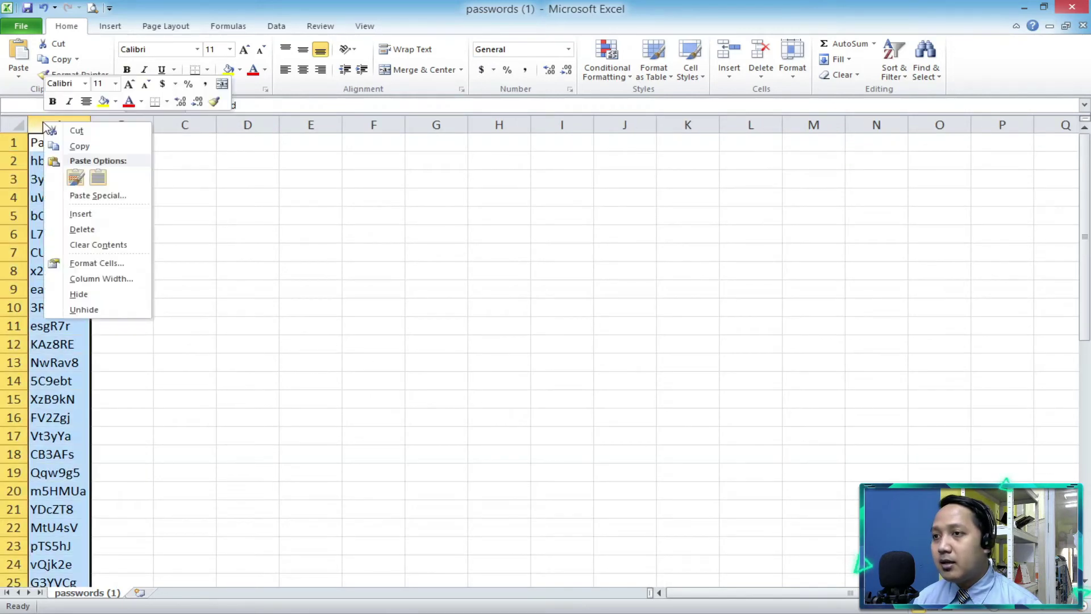
left_click(74, 215)
left_click(66, 163)
left_click(68, 148)
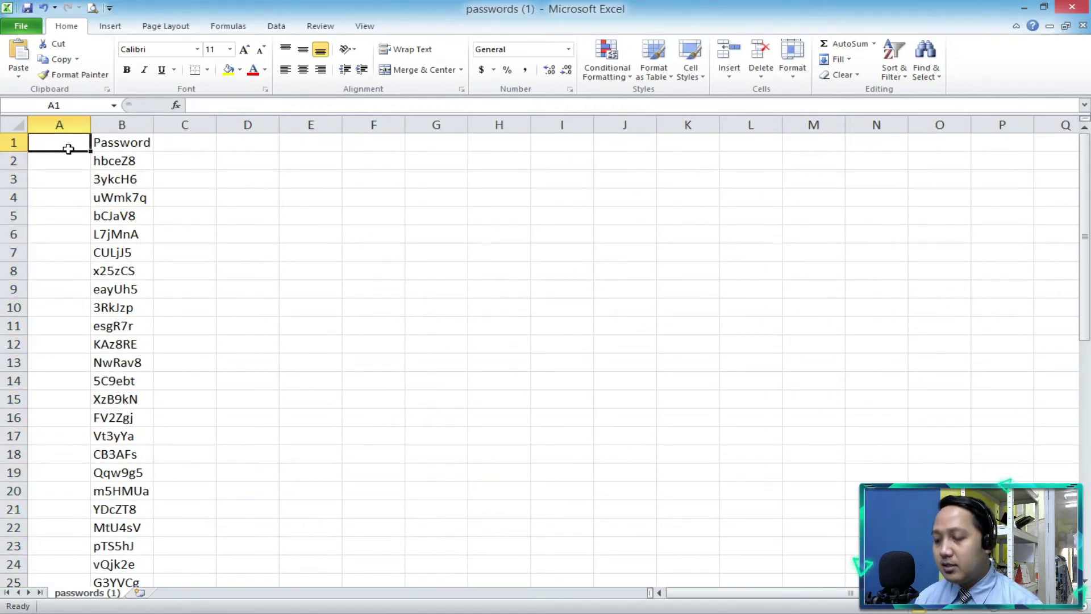
type("Nama")
key("Return")
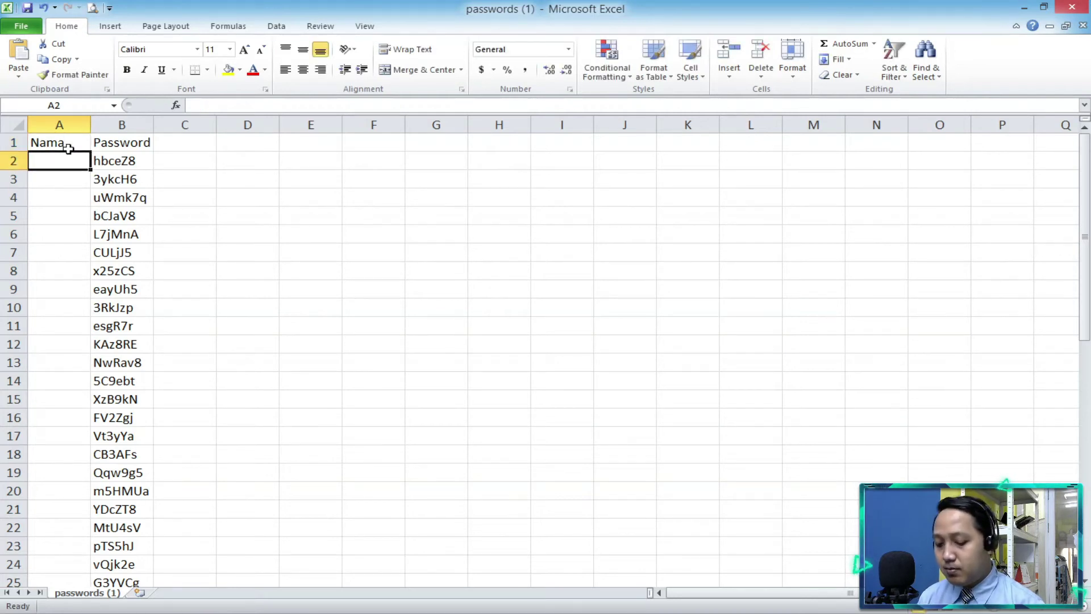
- Fill A2 to A9 under the Nama heading with the placeholder letters A through H, one per row
type("A")
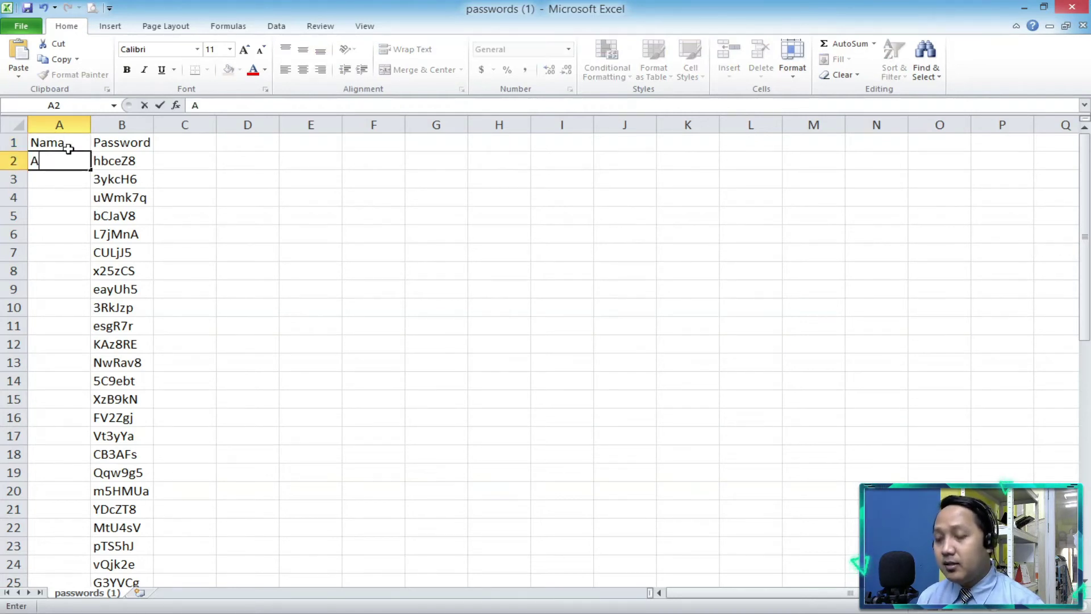
key("Return")
type("B")
key("Return")
type("C")
key("Return")
type("D")
key("Return")
type("E")
key("Return")
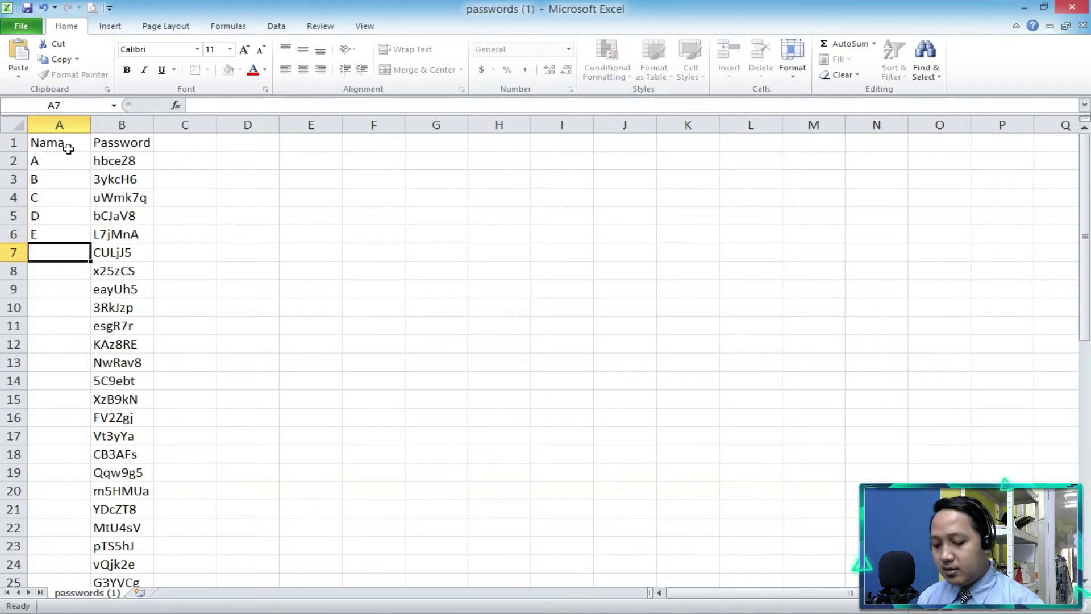
type("F")
key("Return")
type("G")
key("Return")
type("H")
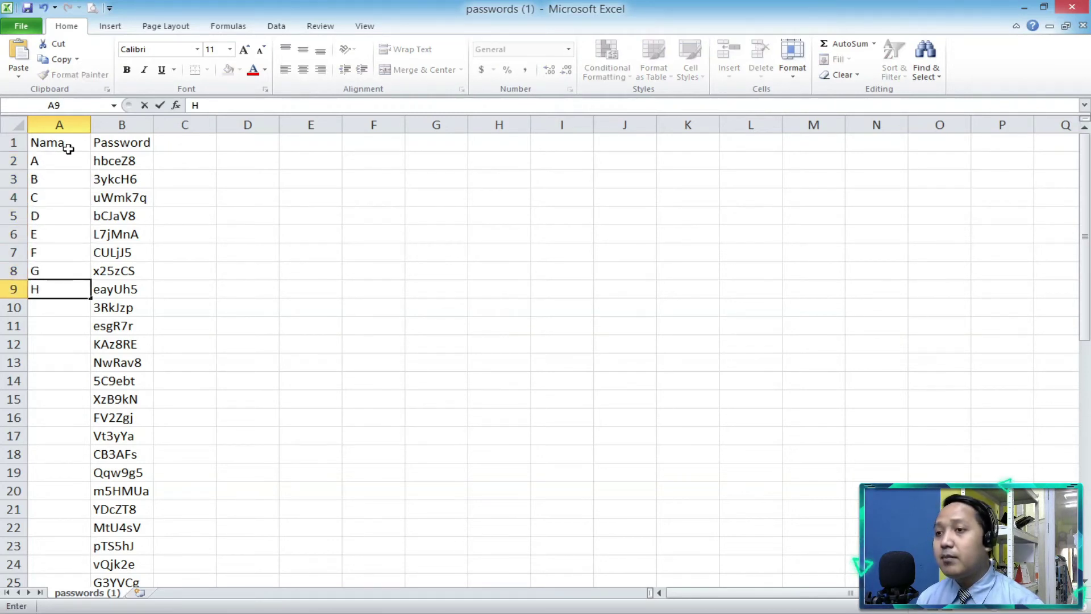
key("Right")
key("Right")
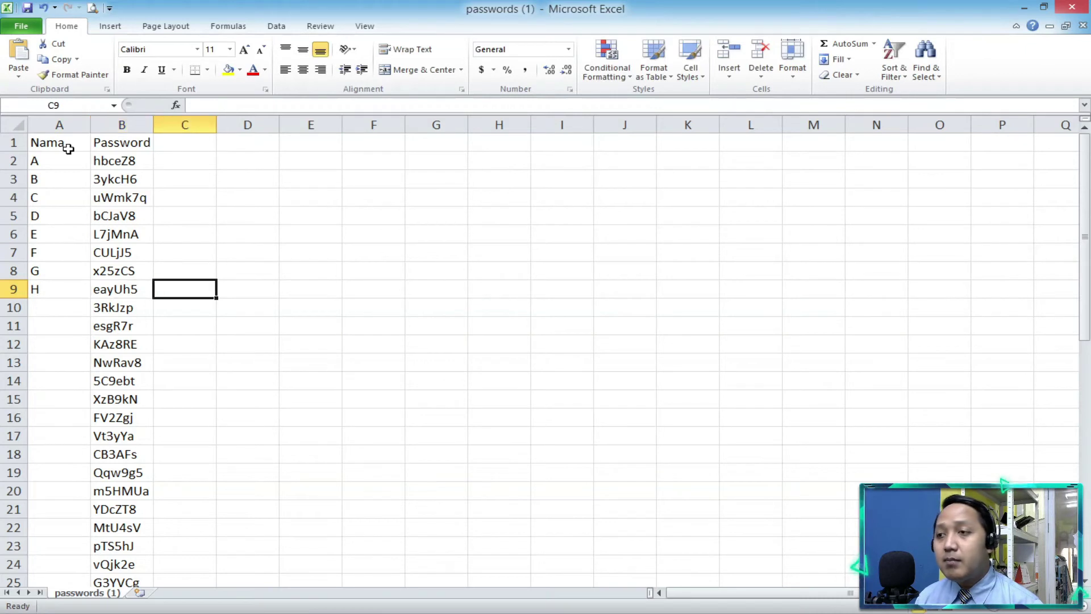
key("Up")
key("Up")
key("Up")
key("Up")
key("Up")
key("Up")
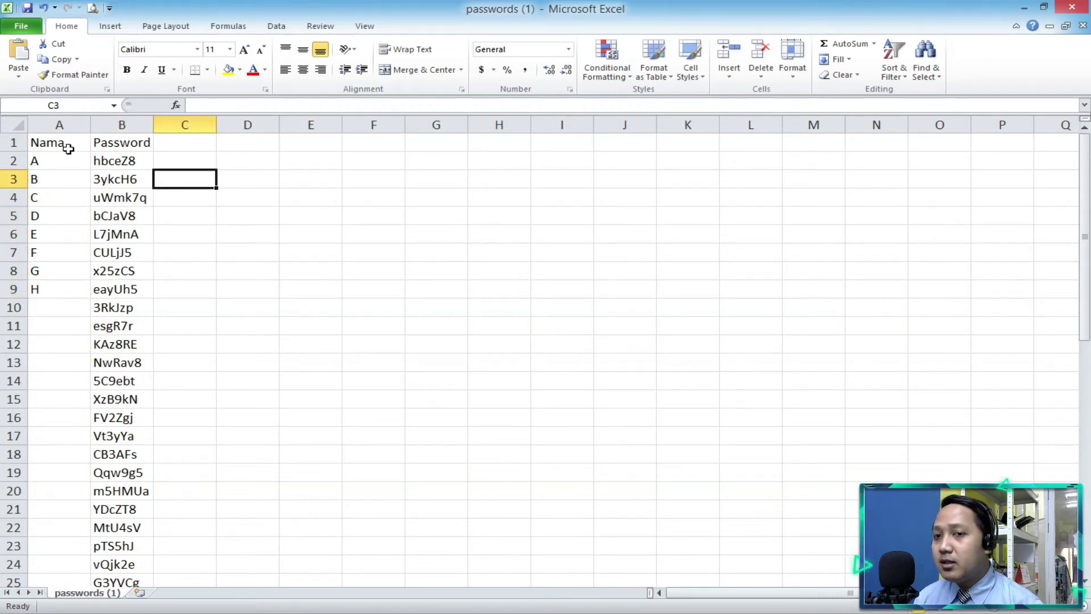
left_click(187, 165)
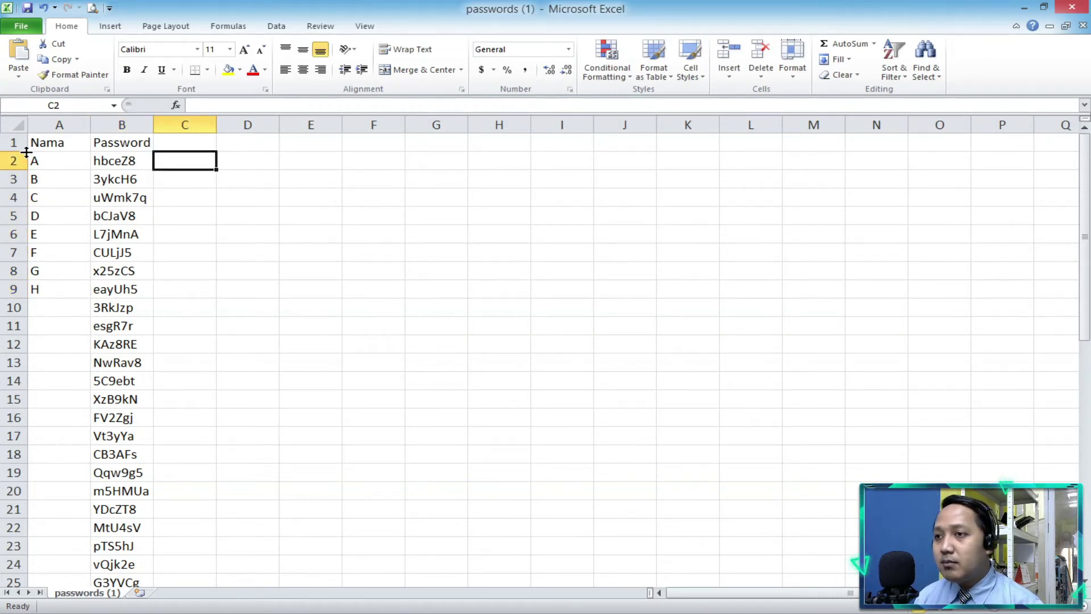
- Make row 1 taller, centre the Nama and Password headings horizontally and vertically, and make them bold
left_click_drag(27, 152, 110, 154)
left_click(303, 69)
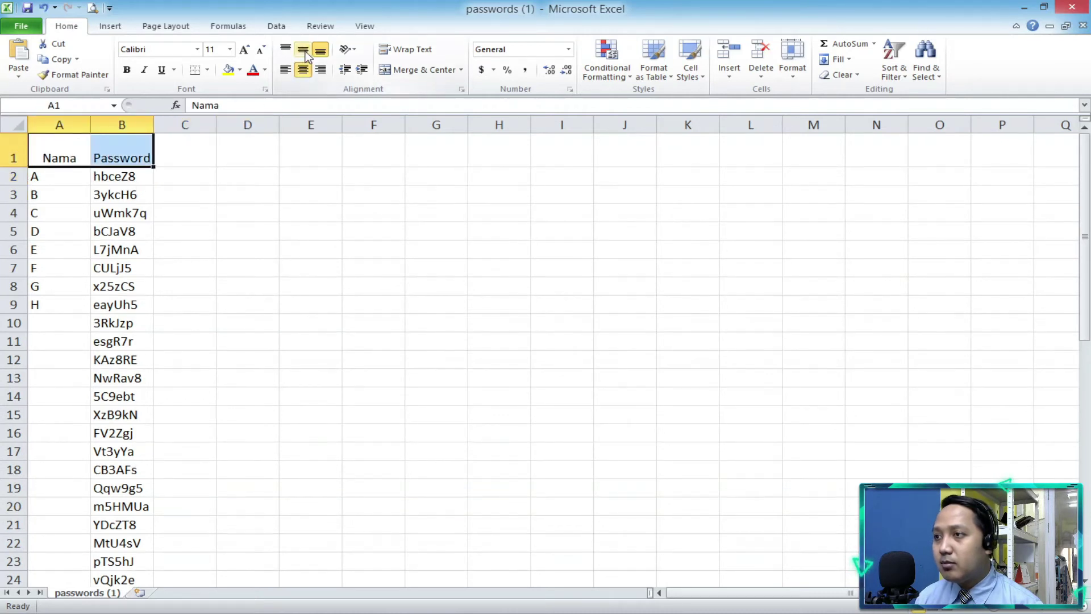
left_click(304, 51)
key("ctrl+b")
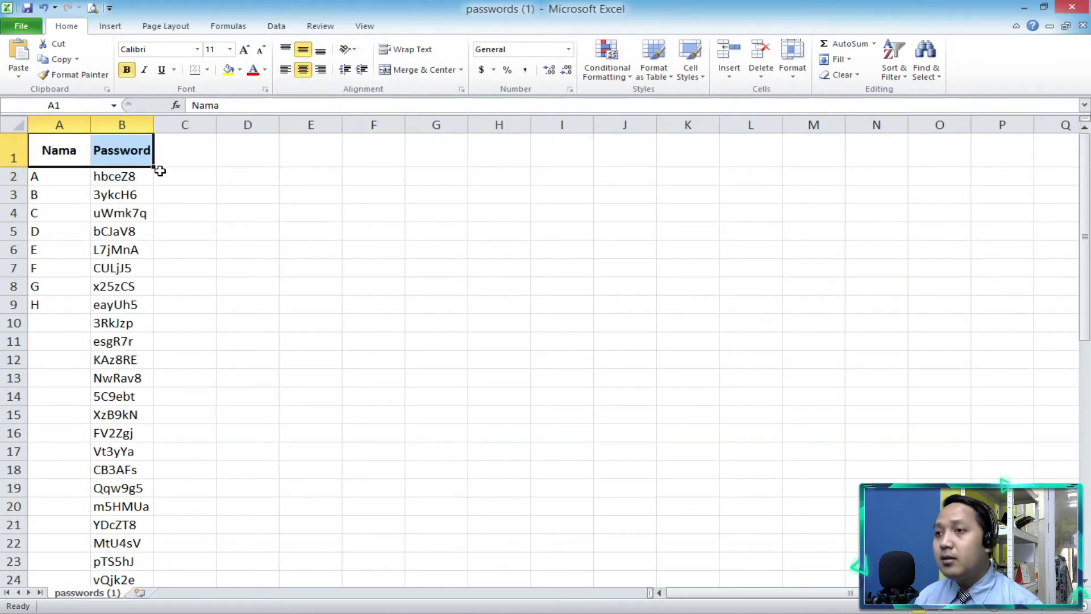
- Enter the formula =B2 in C2 to repeat the first password
left_click(188, 178)
type("=")
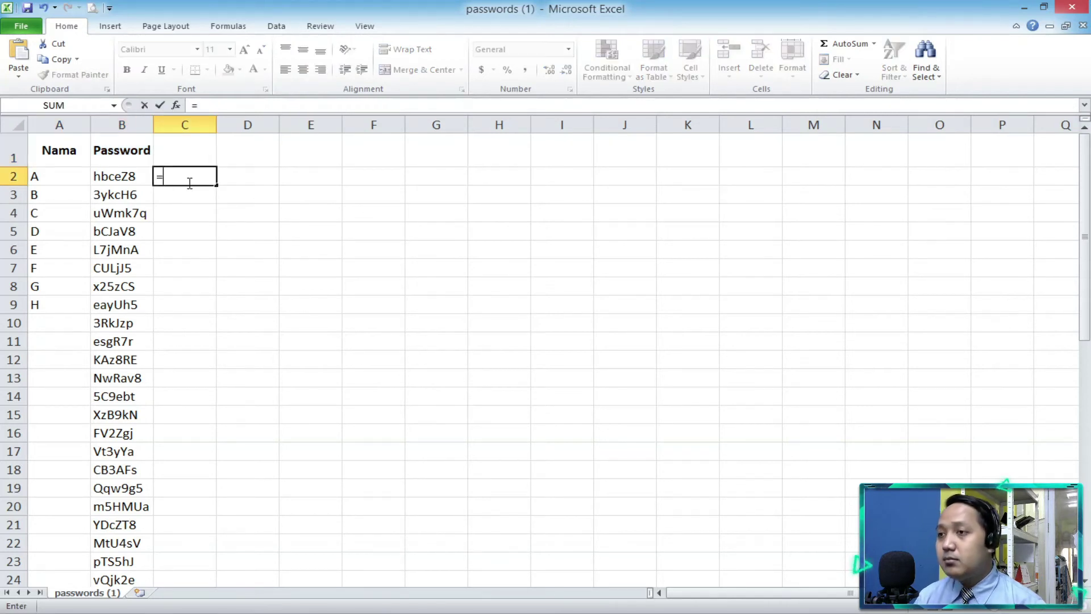
left_click(129, 177)
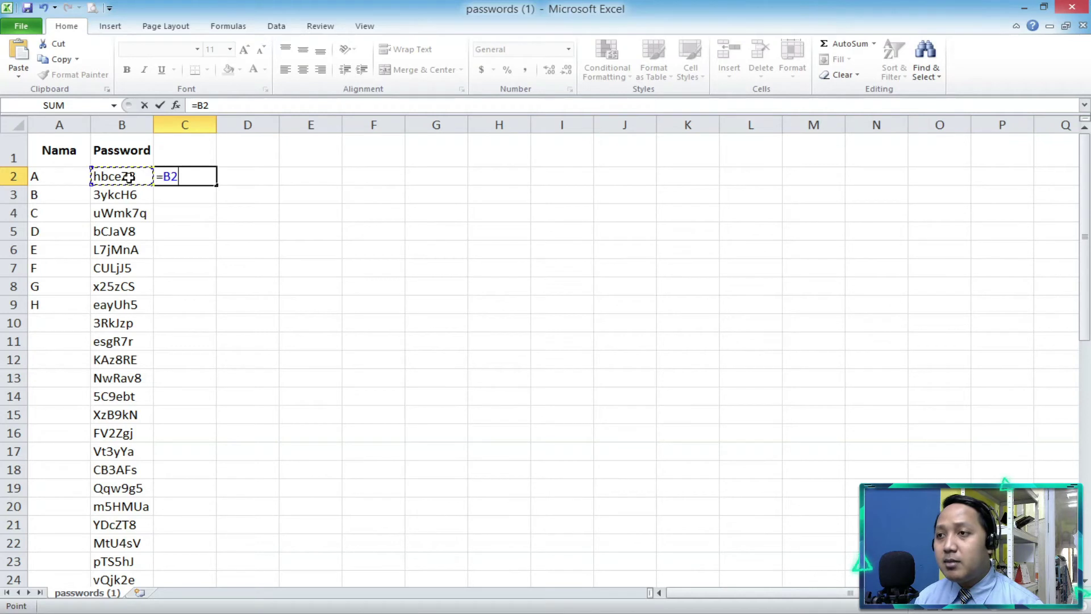
key("Return")
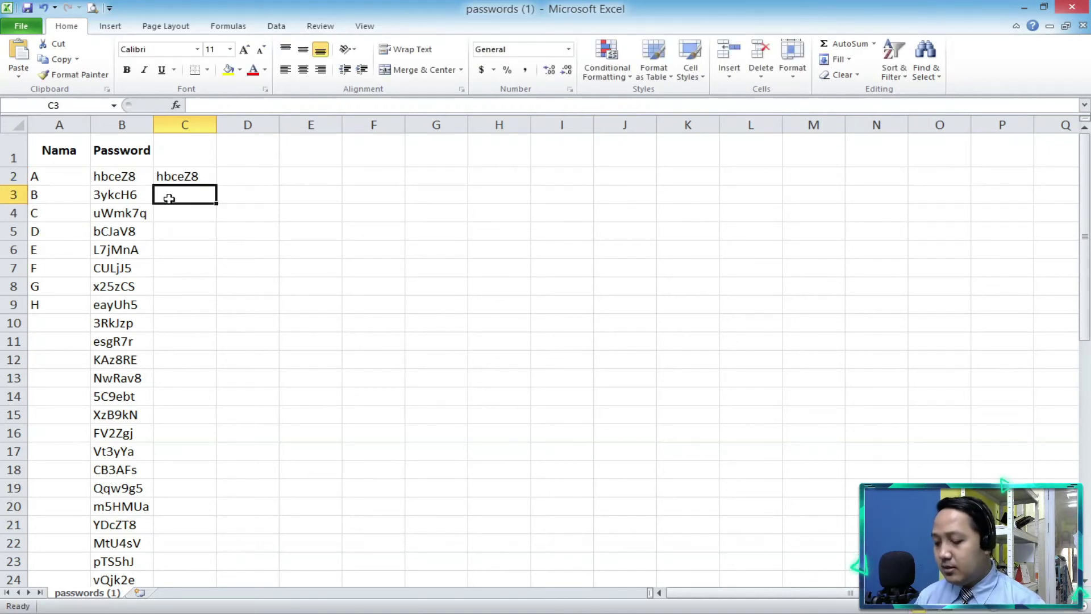
- Enter the formula =C2&B3 in C3 to append the second password to the text in the cell above
type("=")
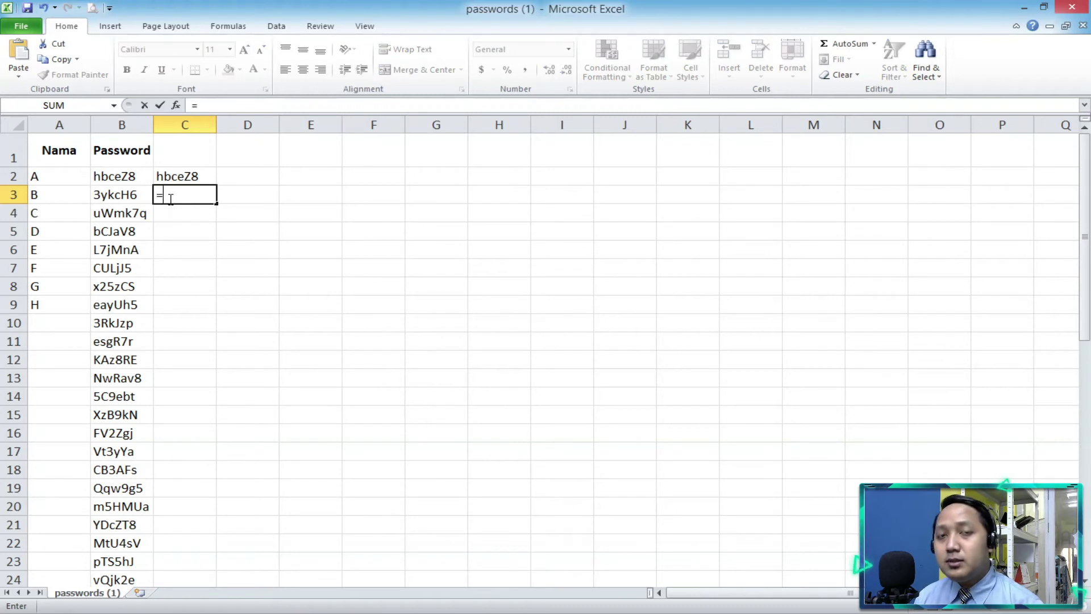
left_click(180, 177)
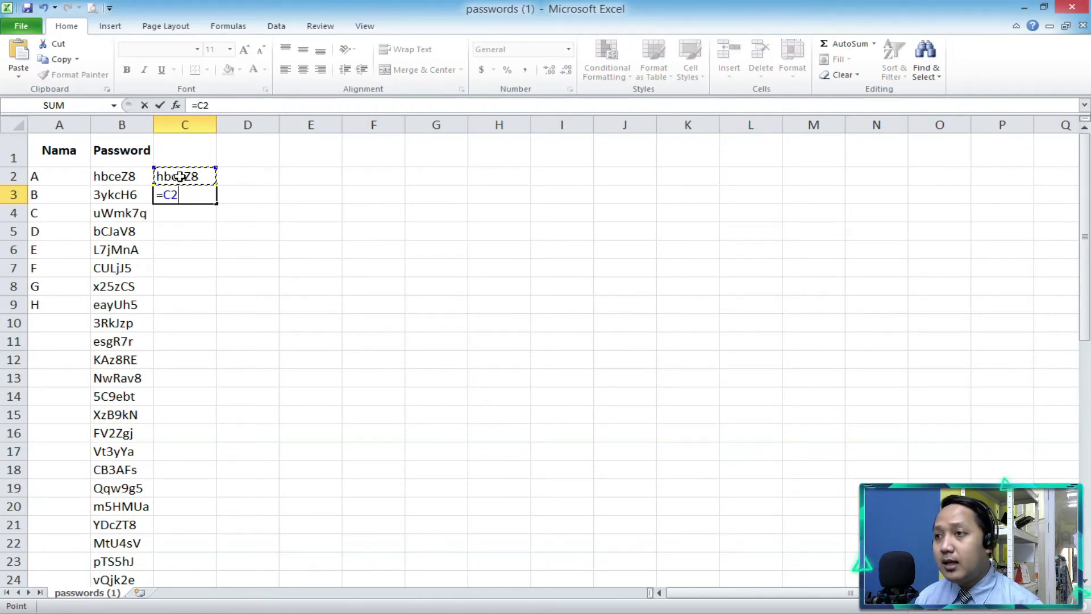
type("&")
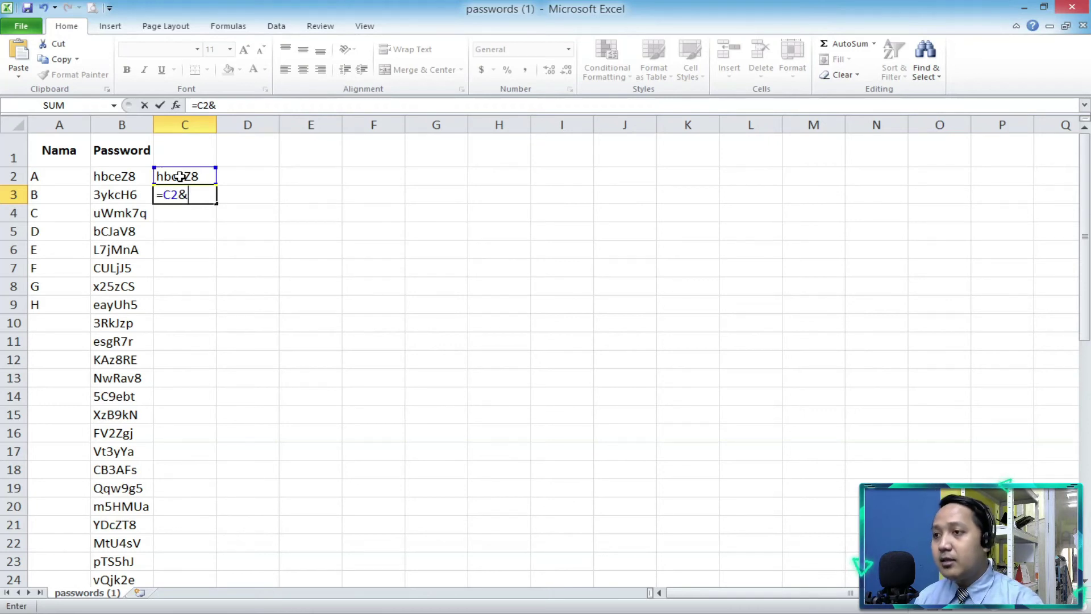
left_click(133, 193)
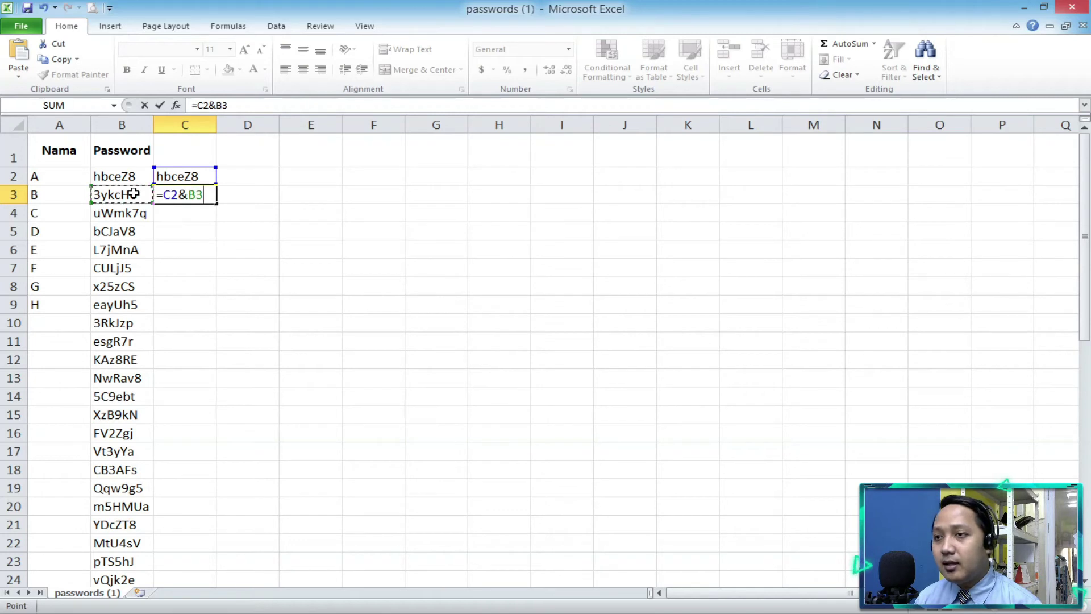
key("Return")
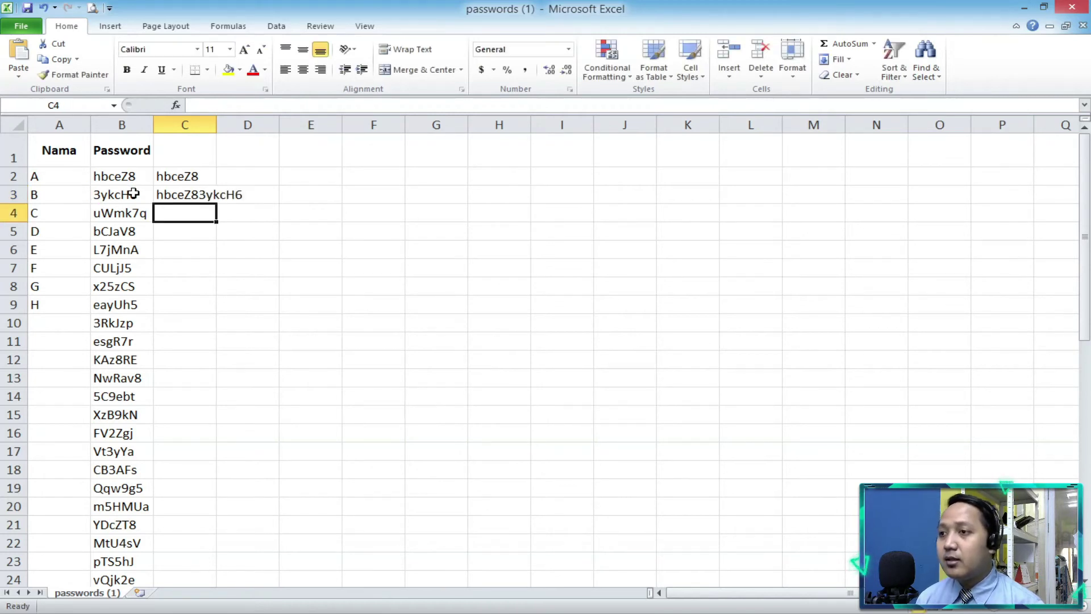
- Change the formula in C3 to =C2&"|"&B3 so a vertical bar separates the joined passwords
left_click(202, 196)
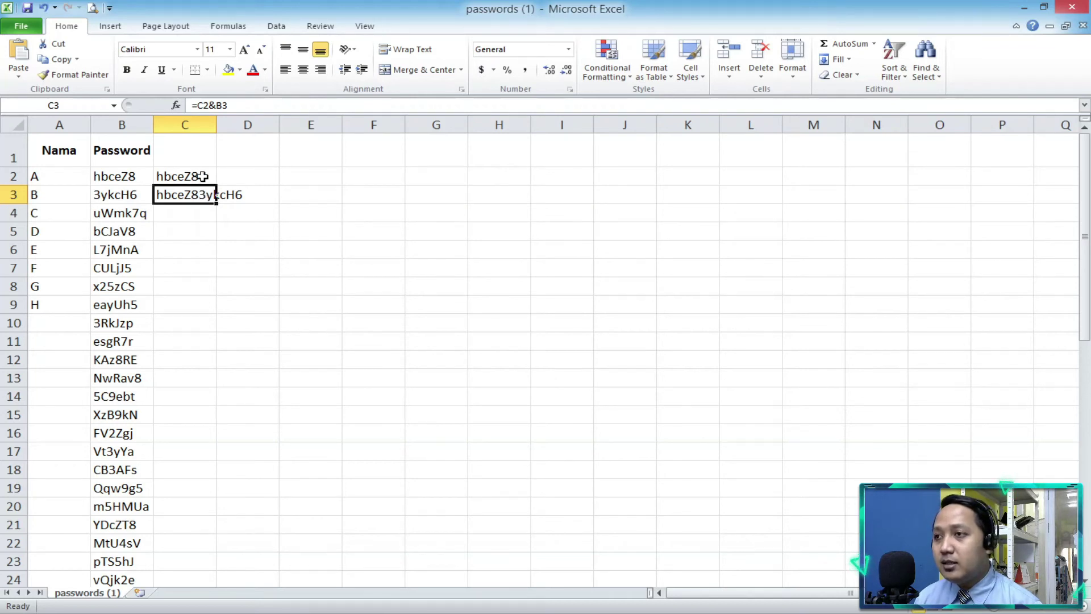
left_click(216, 105)
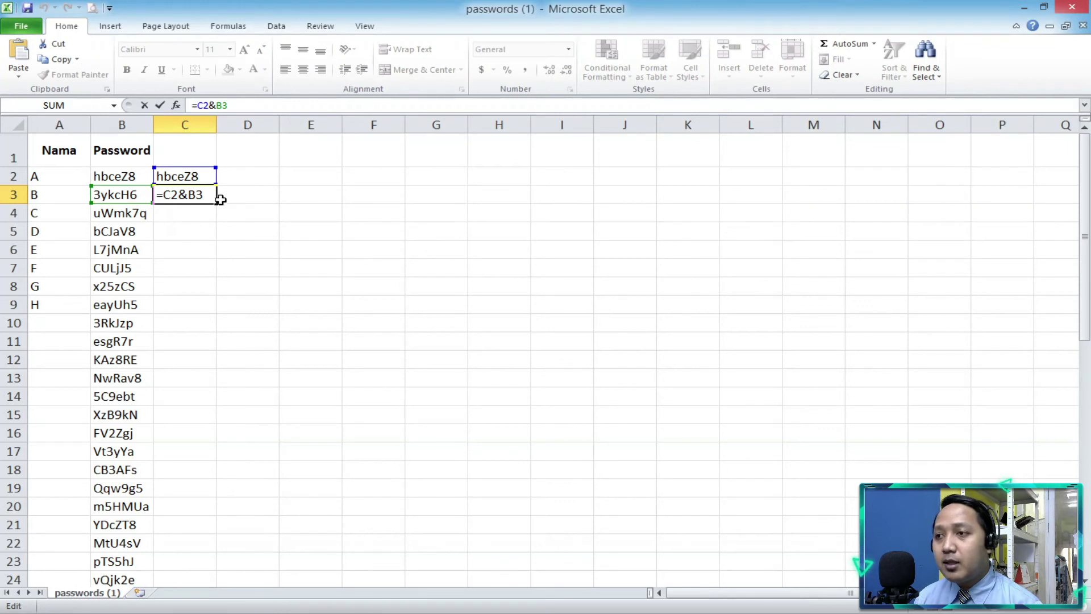
left_click(189, 196)
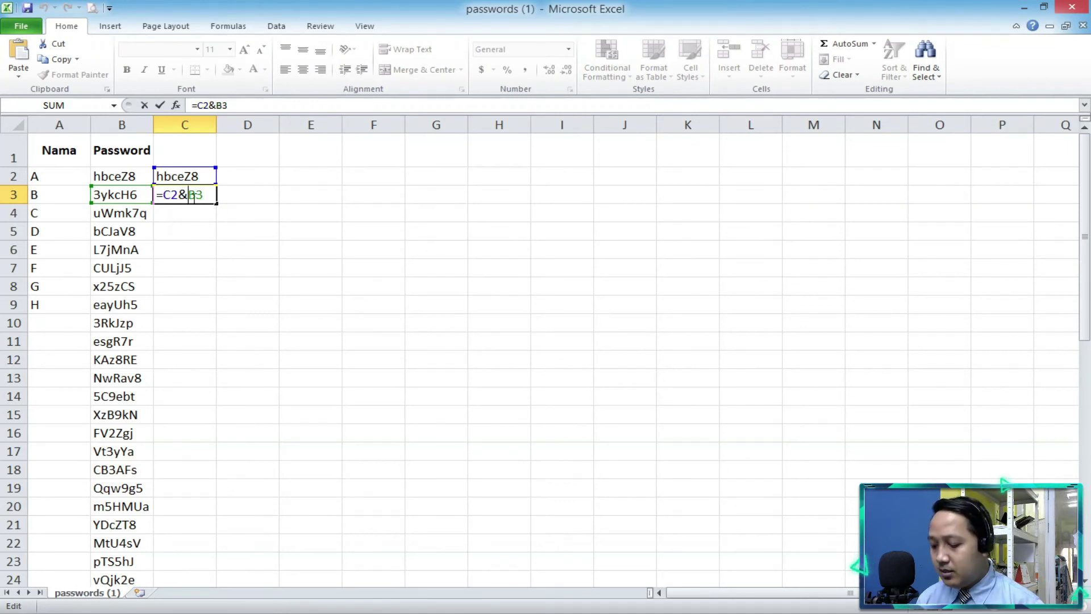
type("\"")
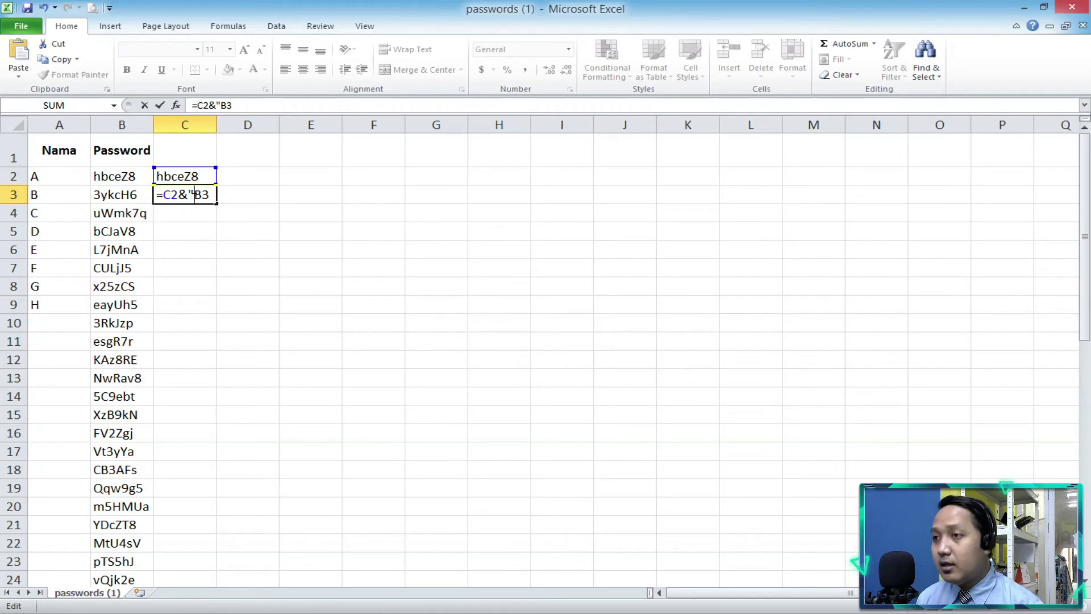
type("|")
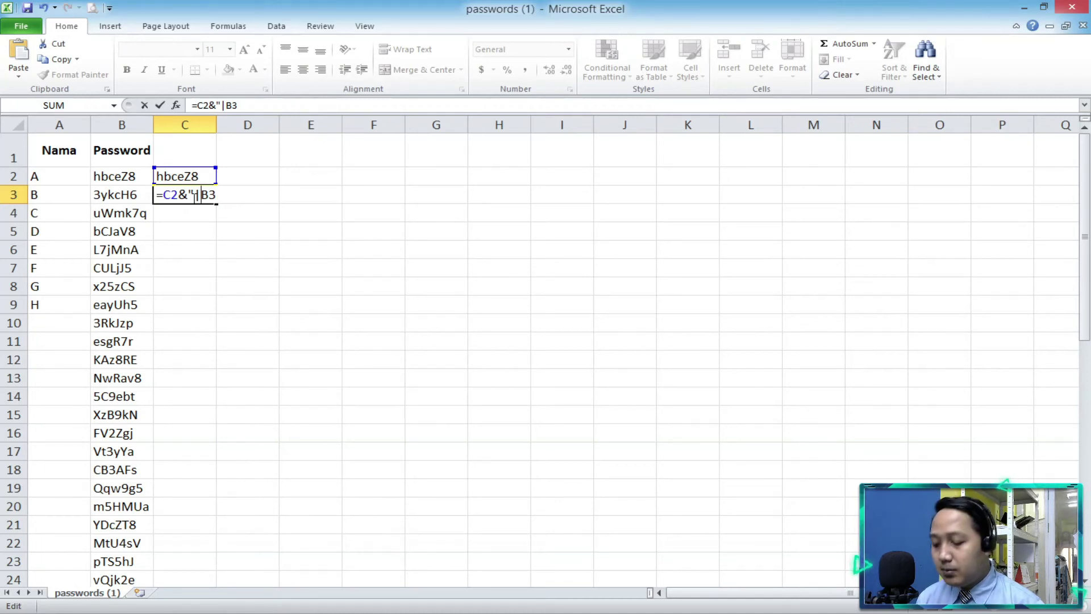
key("BackSpace")
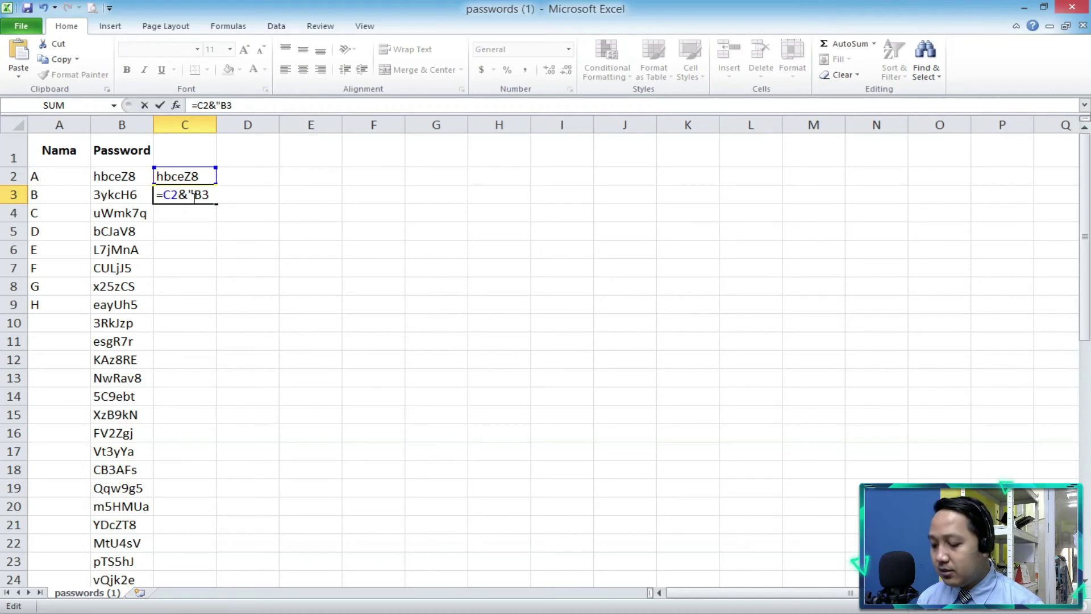
type("|")
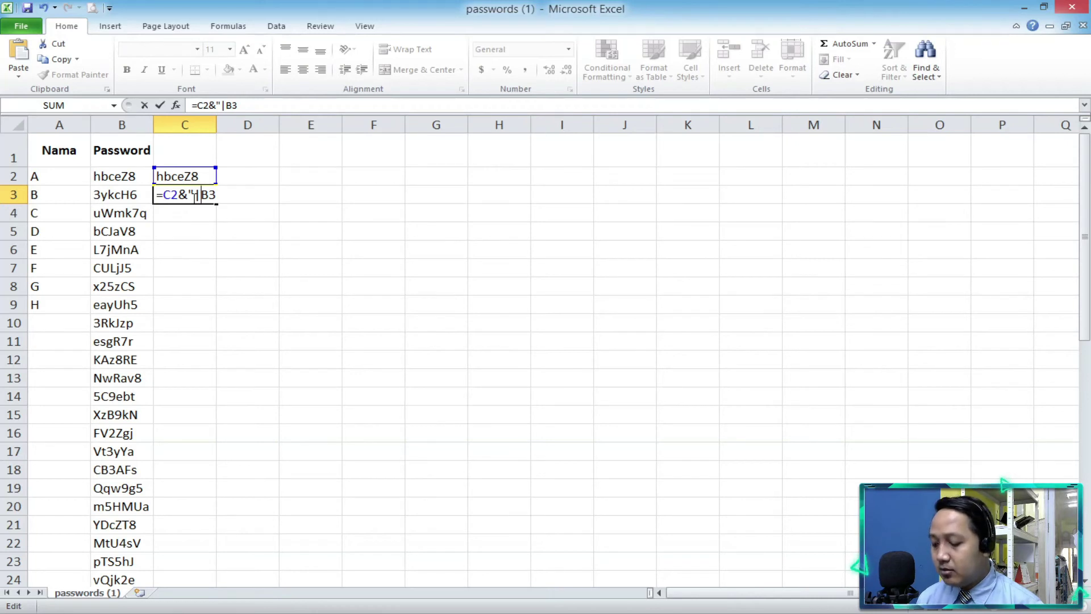
type("\"")
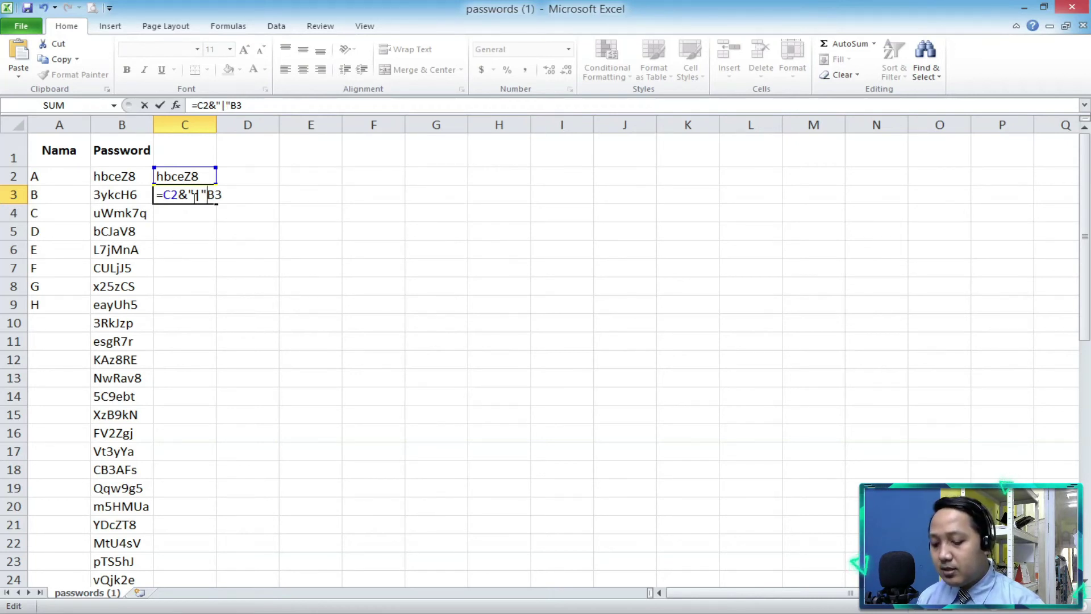
type("&")
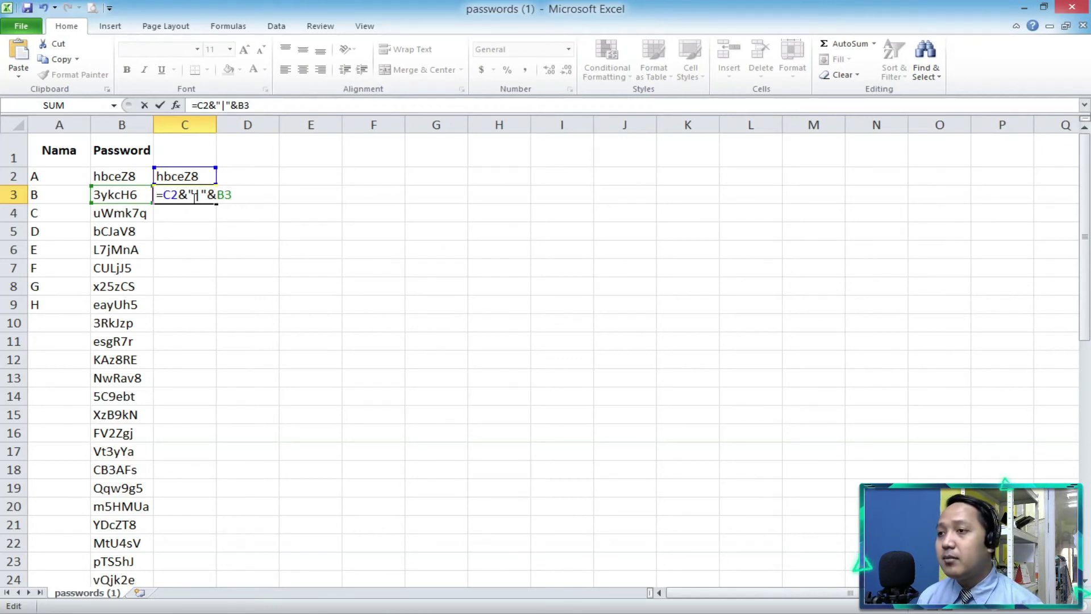
key("Return")
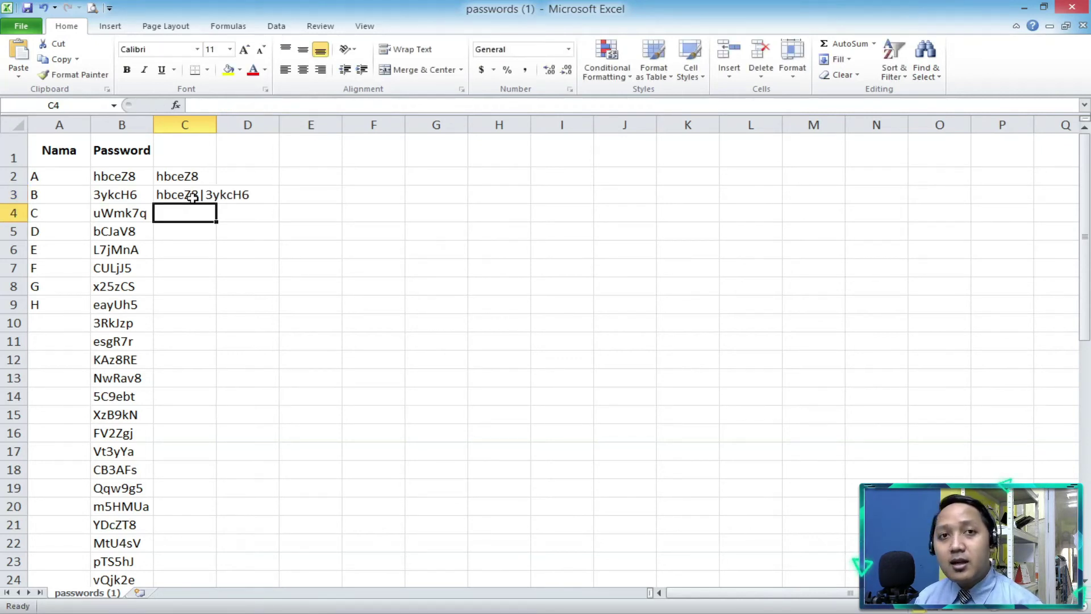
- Fill the C3 joining formula down column C to row 51, the last row with a password
left_click(192, 196)
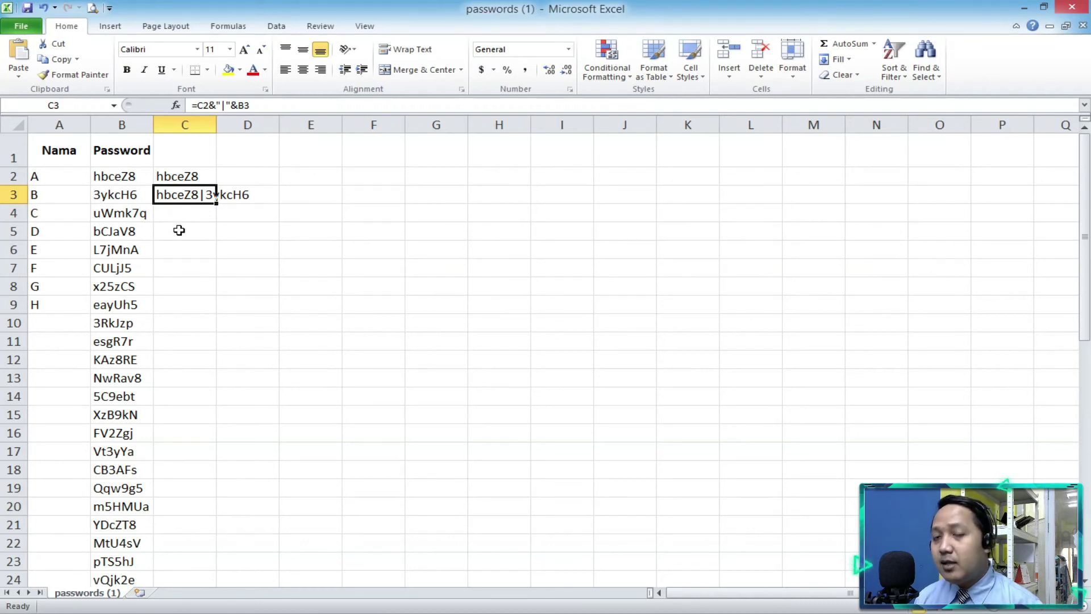
left_click(196, 213)
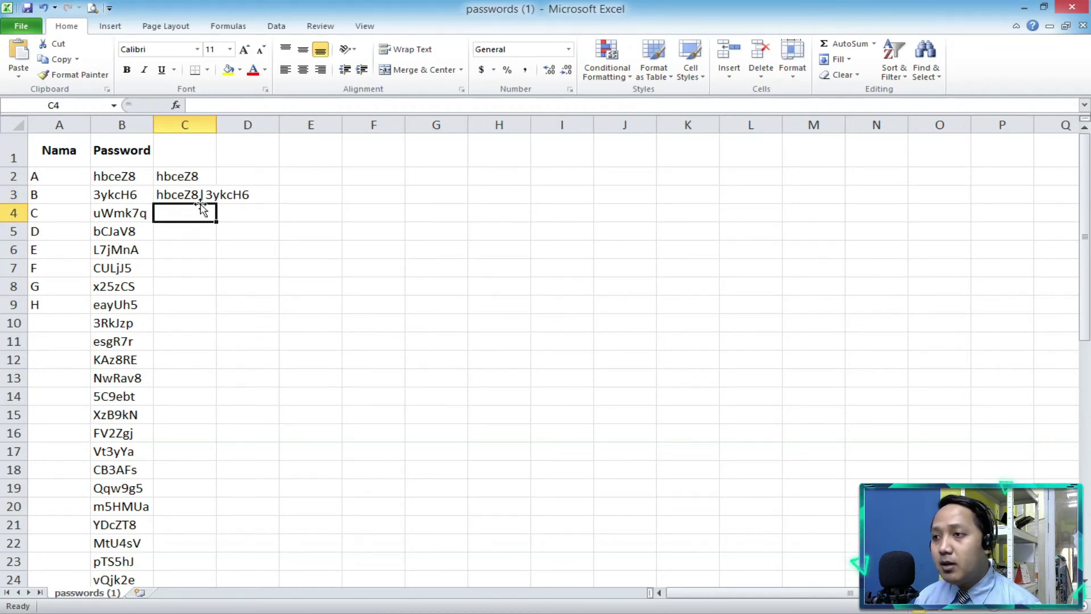
left_click(209, 195)
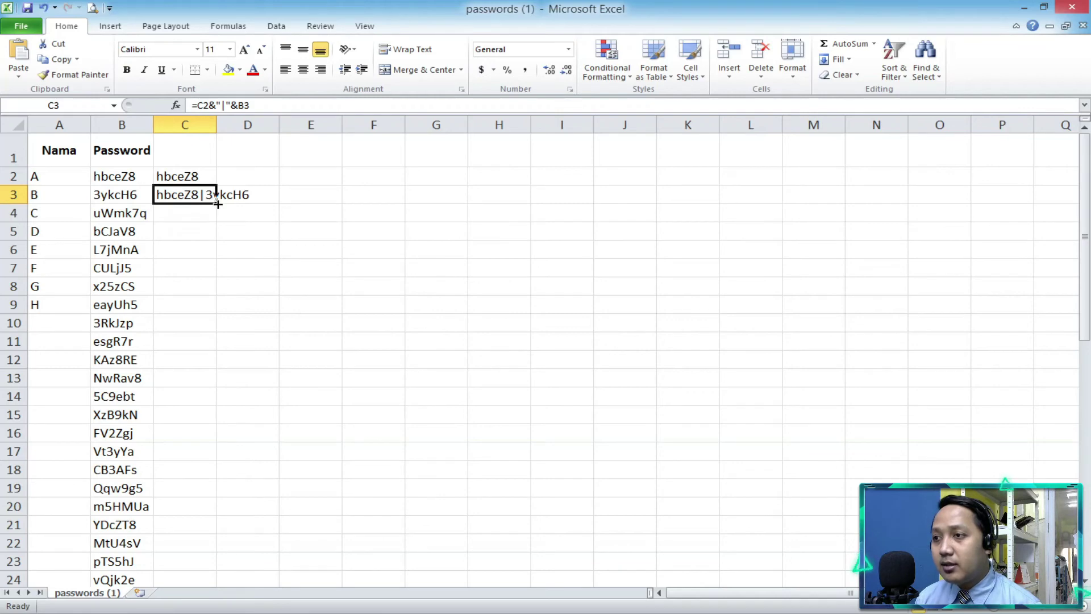
left_click_drag(216, 206, 207, 546)
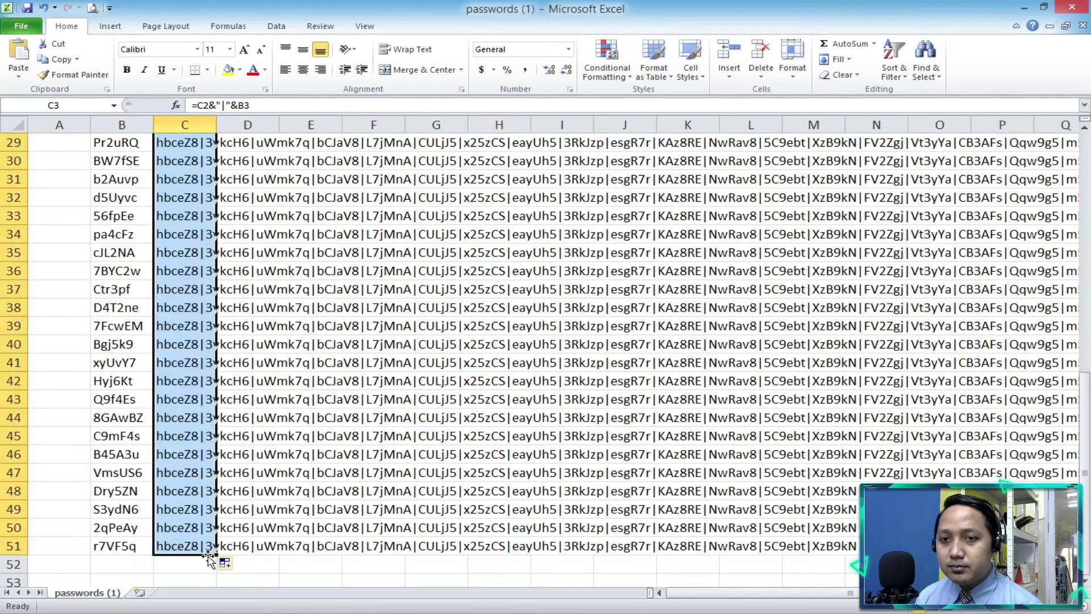
left_click(290, 346)
scroll(285, 341, "up", 9)
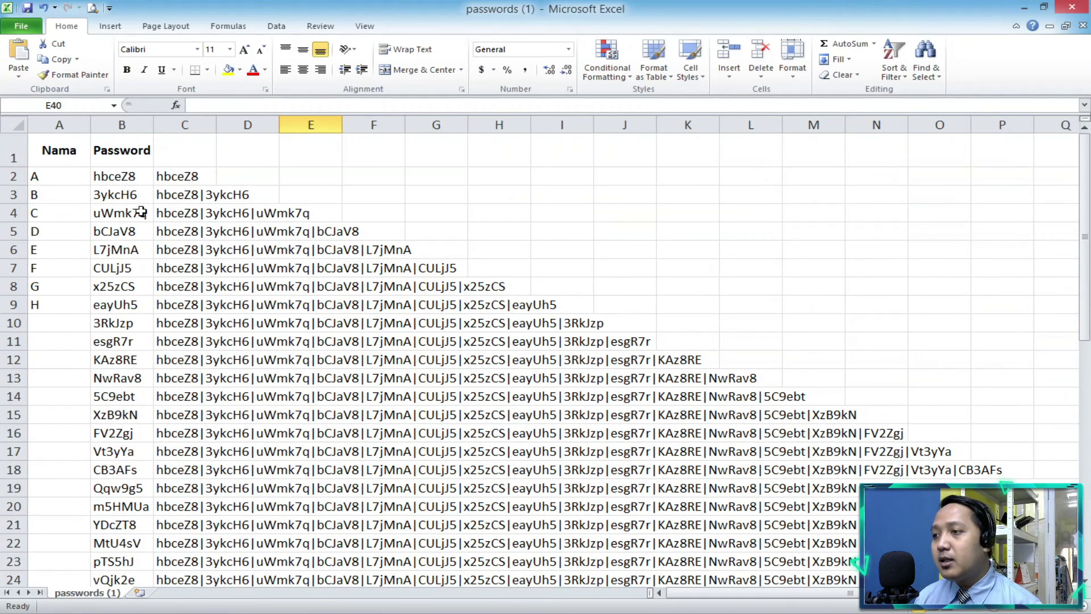
- Copy cell C51, which holds the complete joined password text
scroll(139, 216, "down", 14)
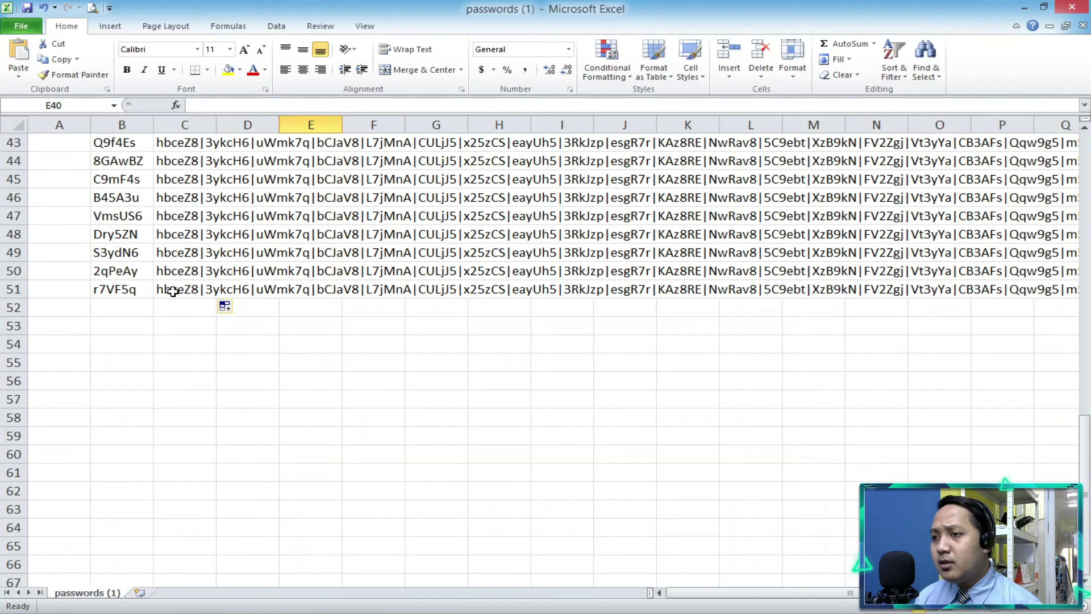
left_click(164, 289)
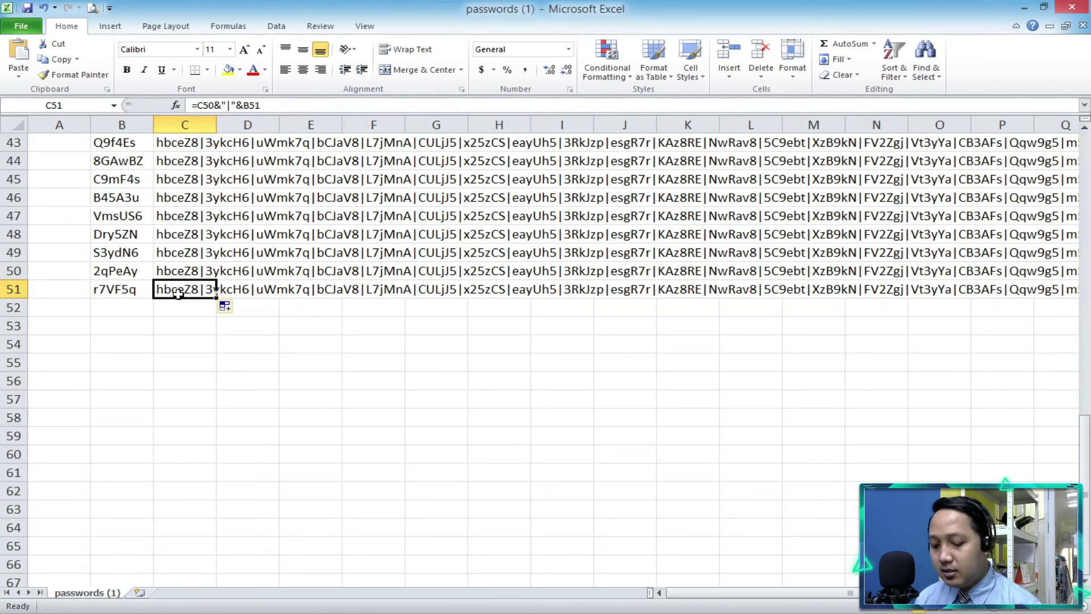
key("ctrl+c")
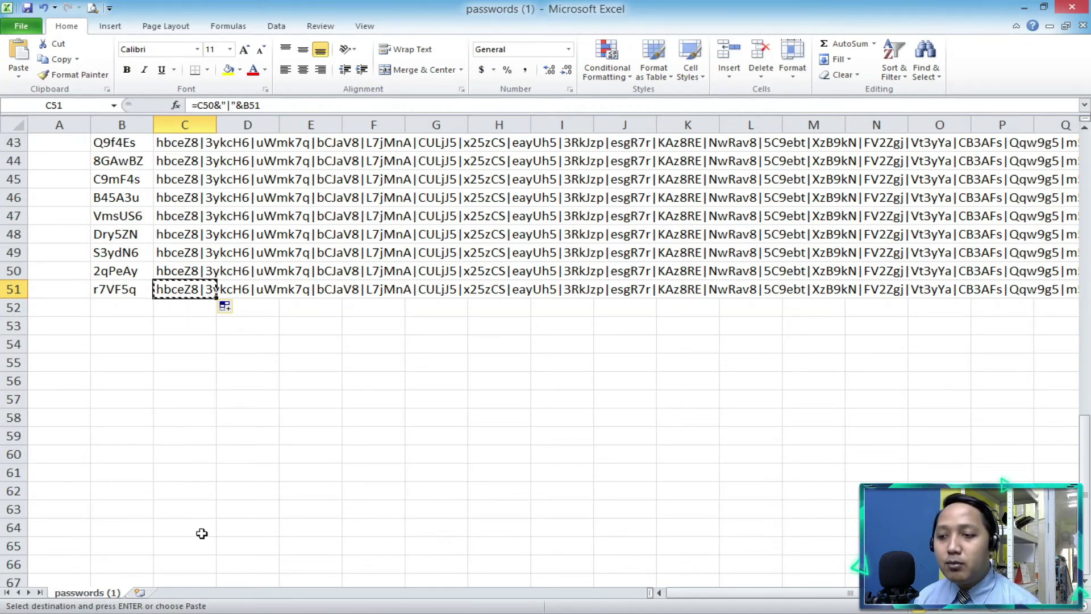
- Switch to Chrome and open the Penilaian Akhir Semester Ganjil form from the YOUTUBE folder in Google Drive
key("alt+Tab")
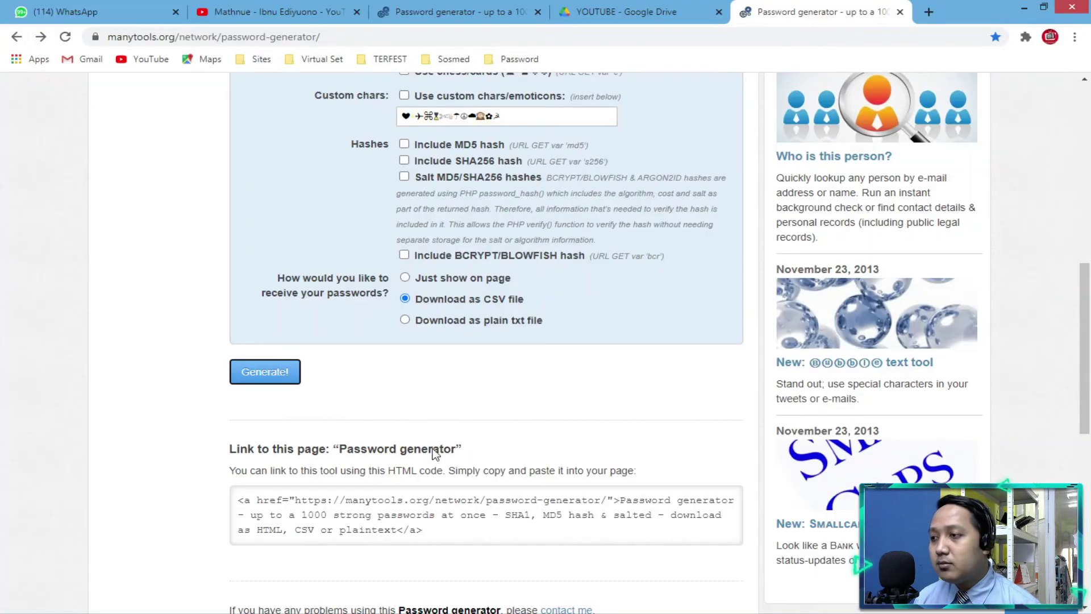
left_click(683, 8)
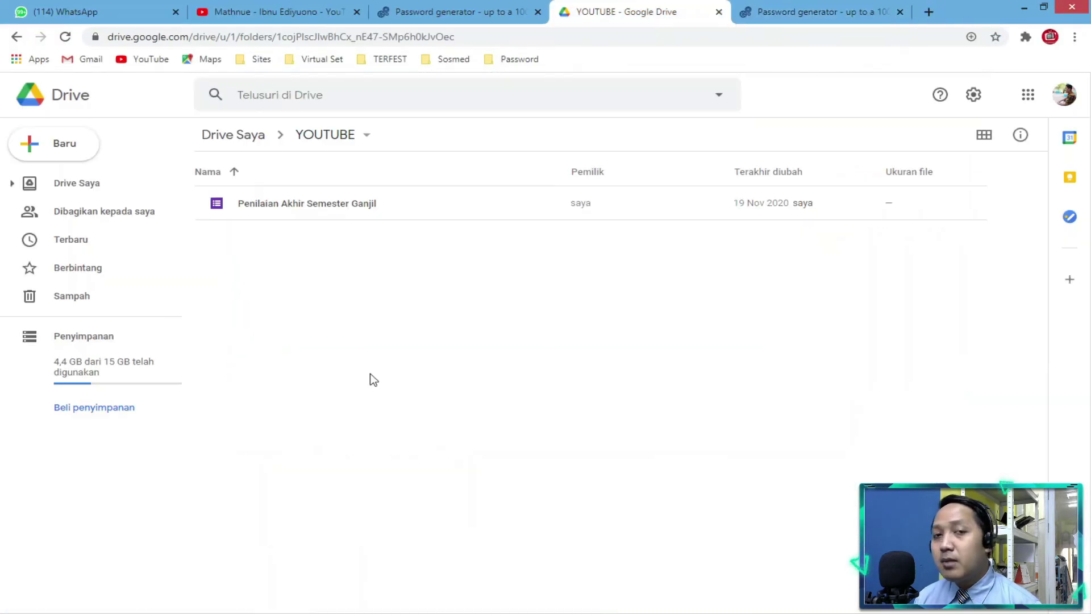
left_click(322, 215)
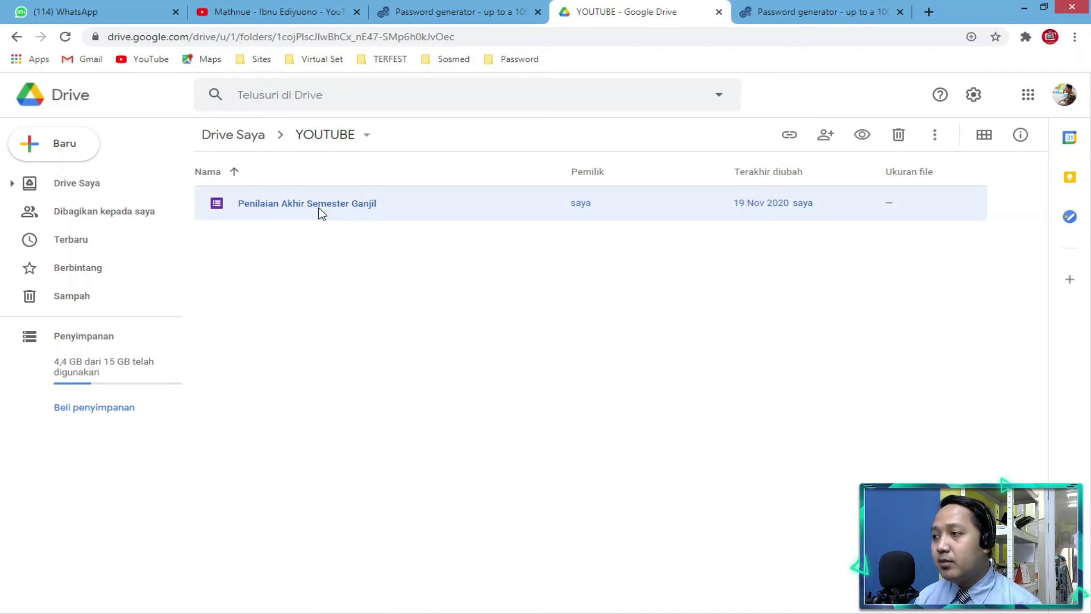
double_click(321, 215)
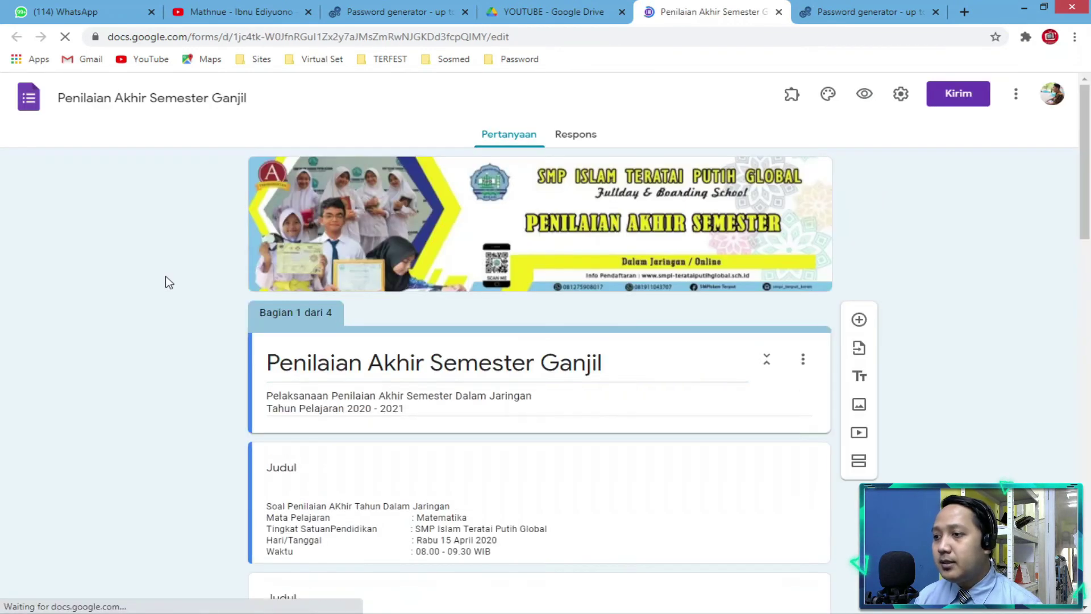
- Examine the response validation of the Token Soal Ujian question in section 3, including its rule type, condition and pattern field
scroll(168, 282, "down", 15)
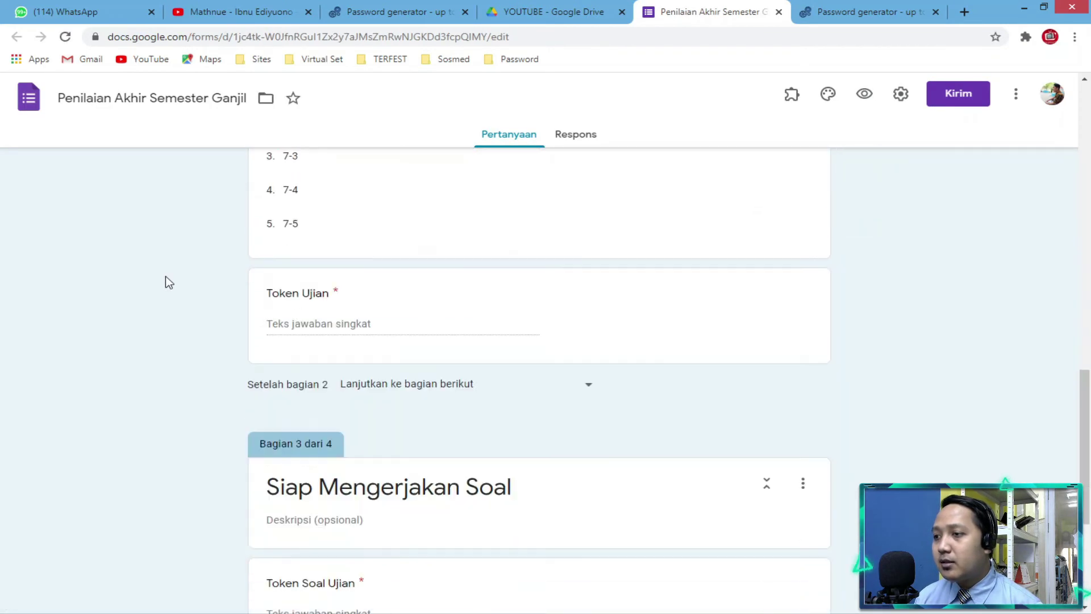
scroll(168, 282, "down", 5)
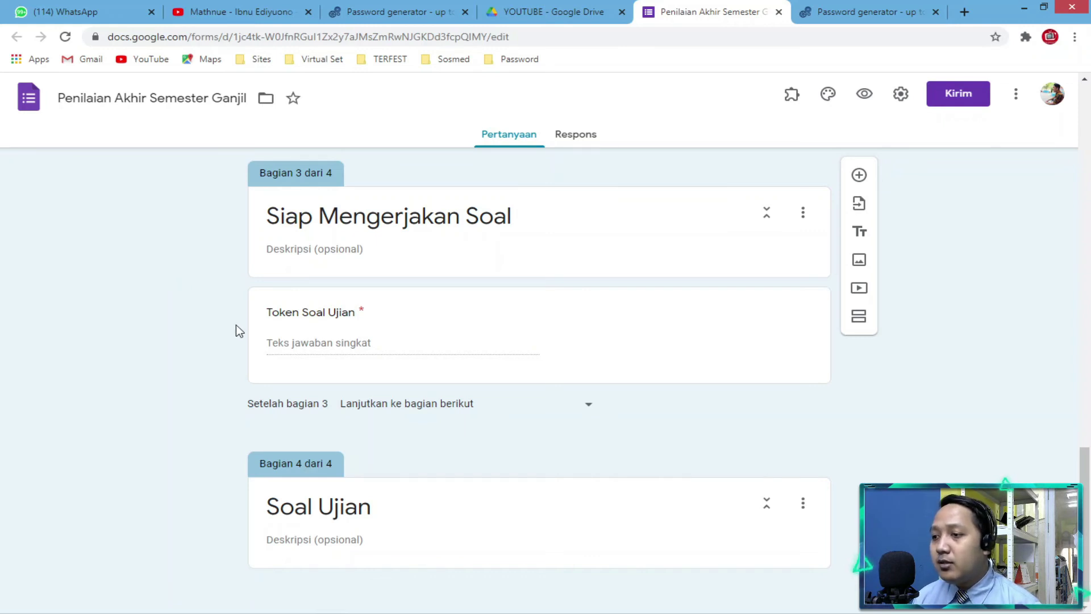
left_click(341, 339)
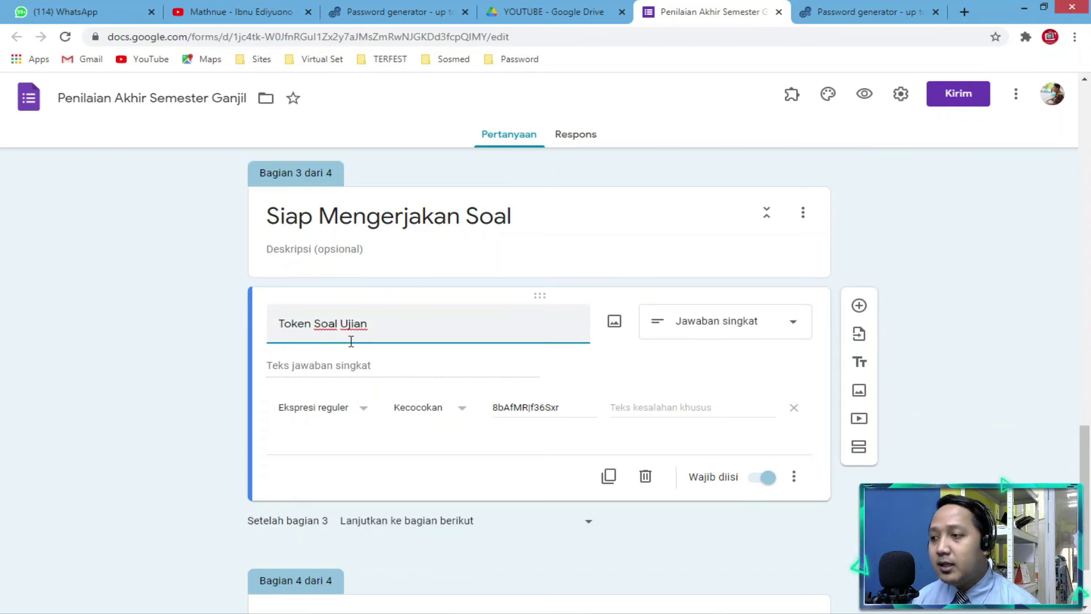
scroll(330, 301, "down", 2)
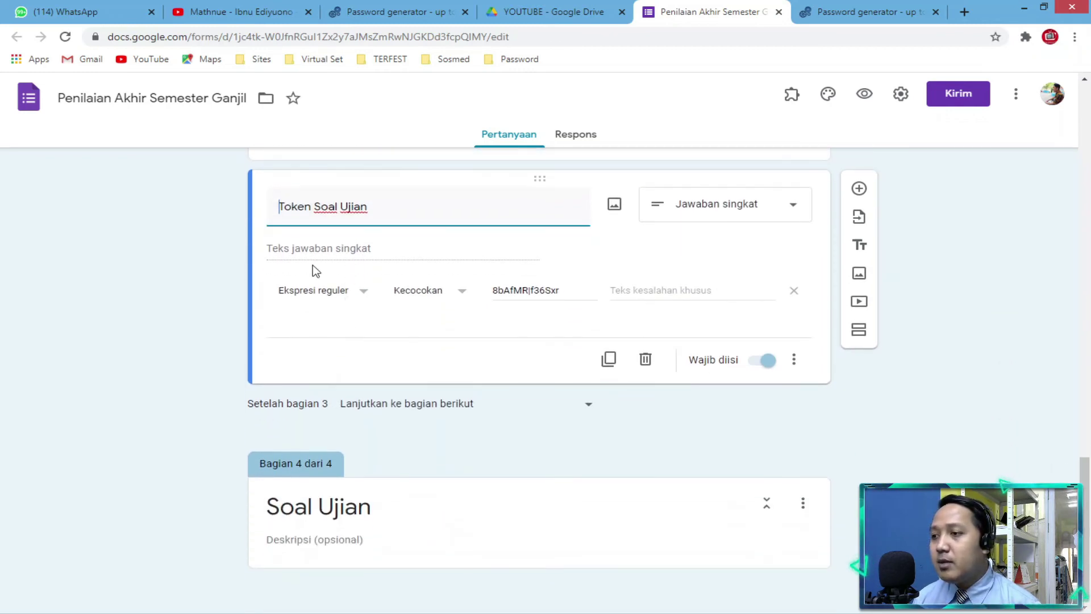
left_click(794, 359)
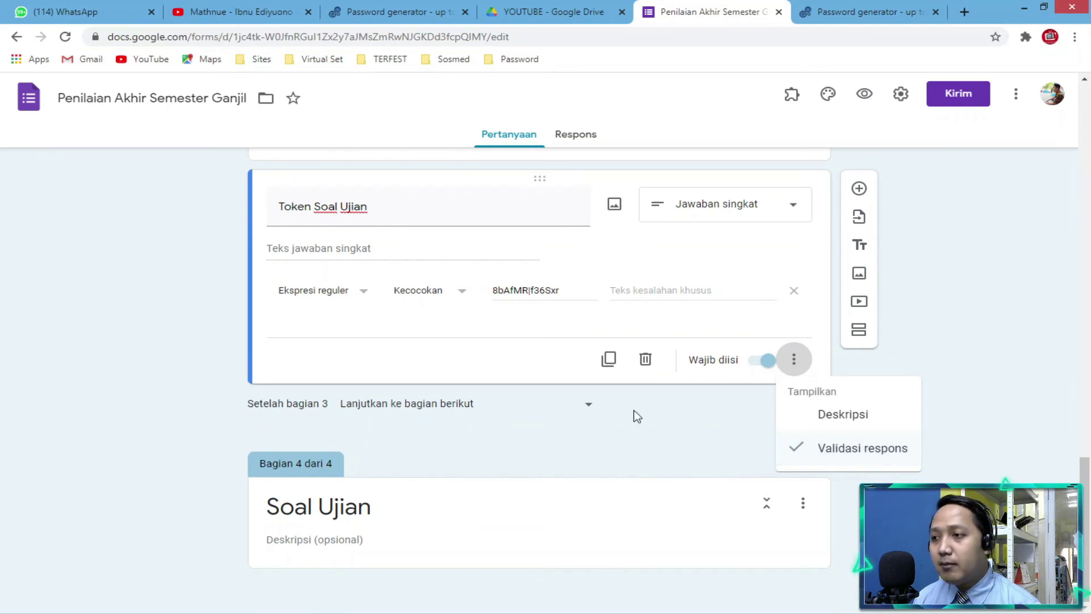
left_click(311, 335)
left_click(354, 295)
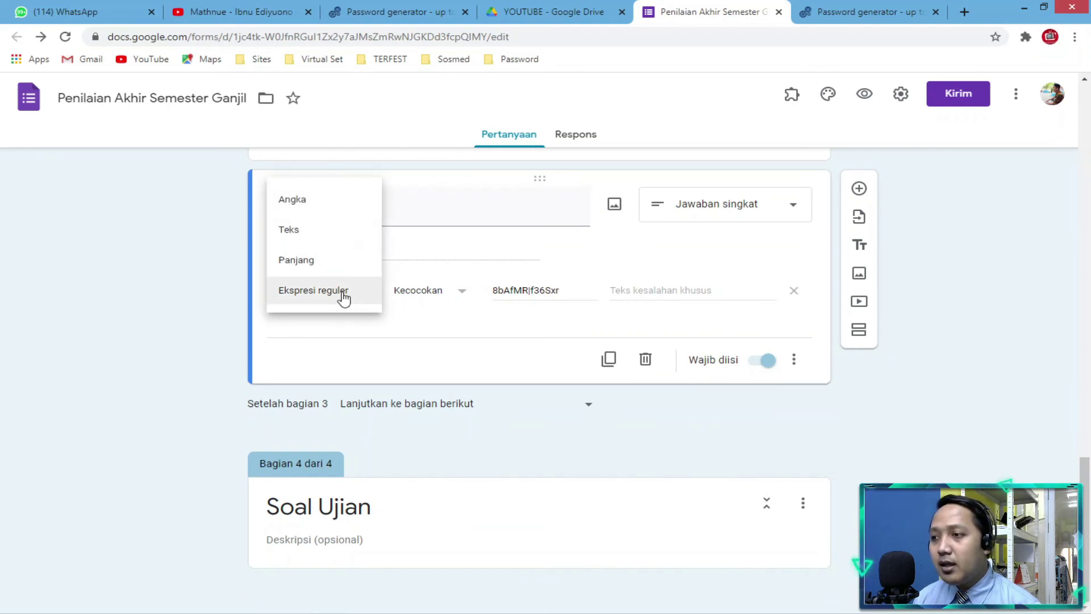
left_click(343, 295)
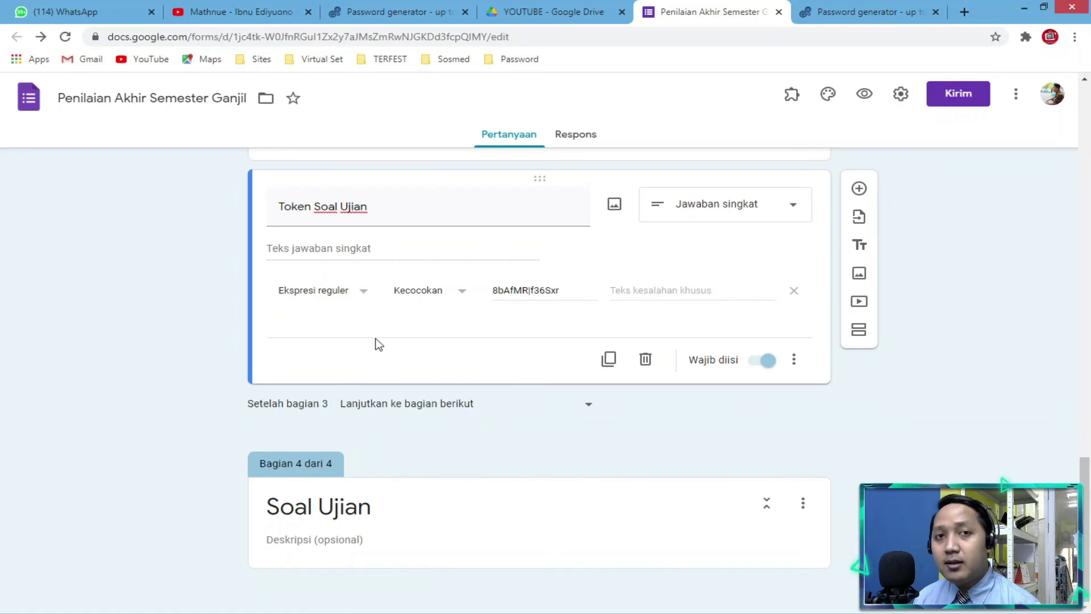
left_click(460, 295)
left_click(461, 296)
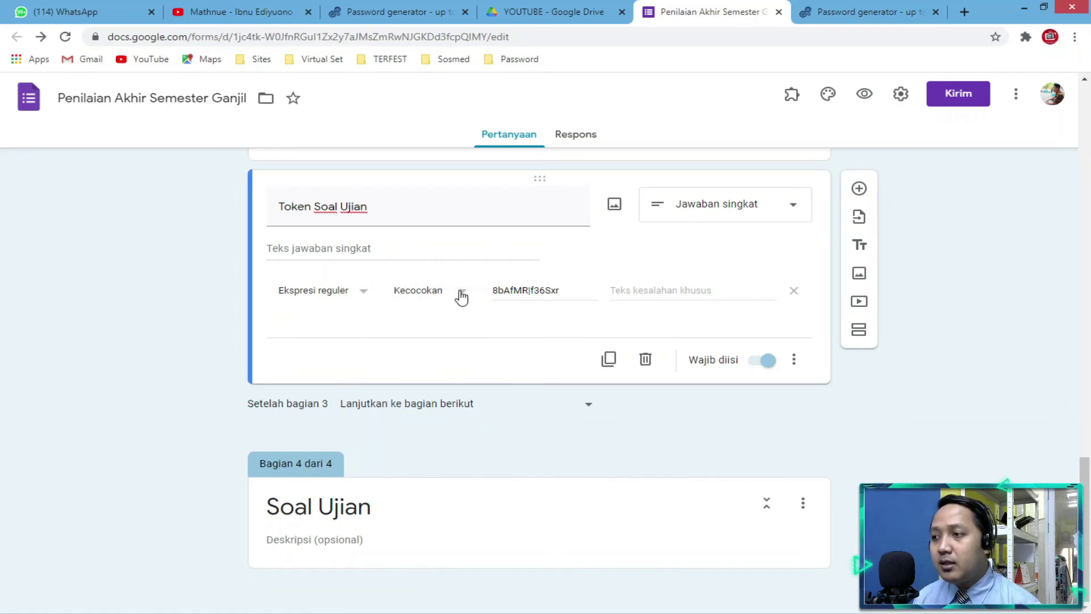
left_click(509, 290)
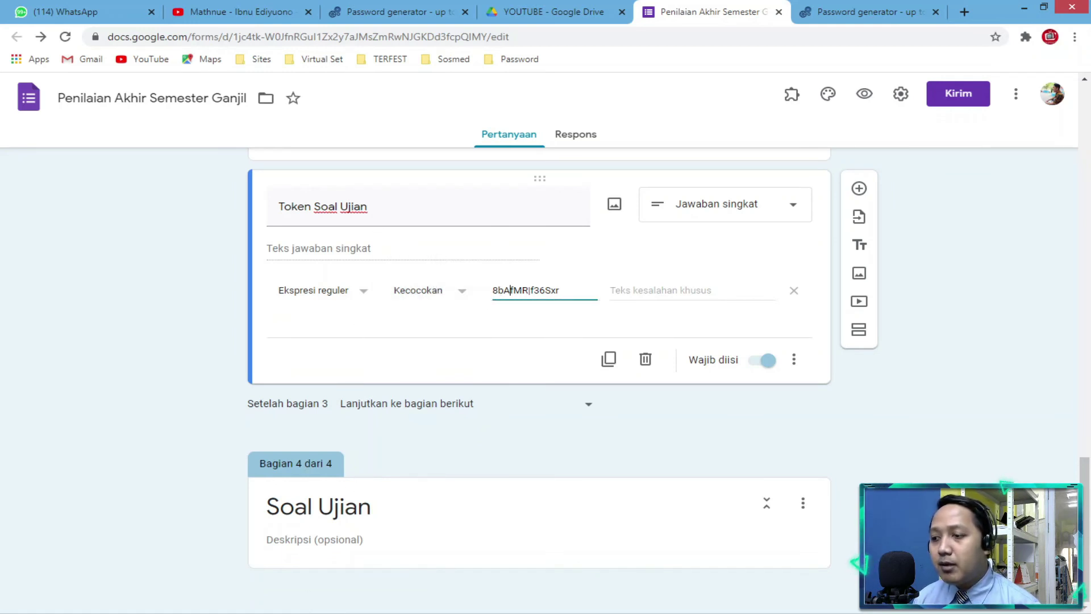
- Check the copied cell C51 in Excel and return to the form's token question in Chrome
mouse_move(362, 611)
left_click(399, 585)
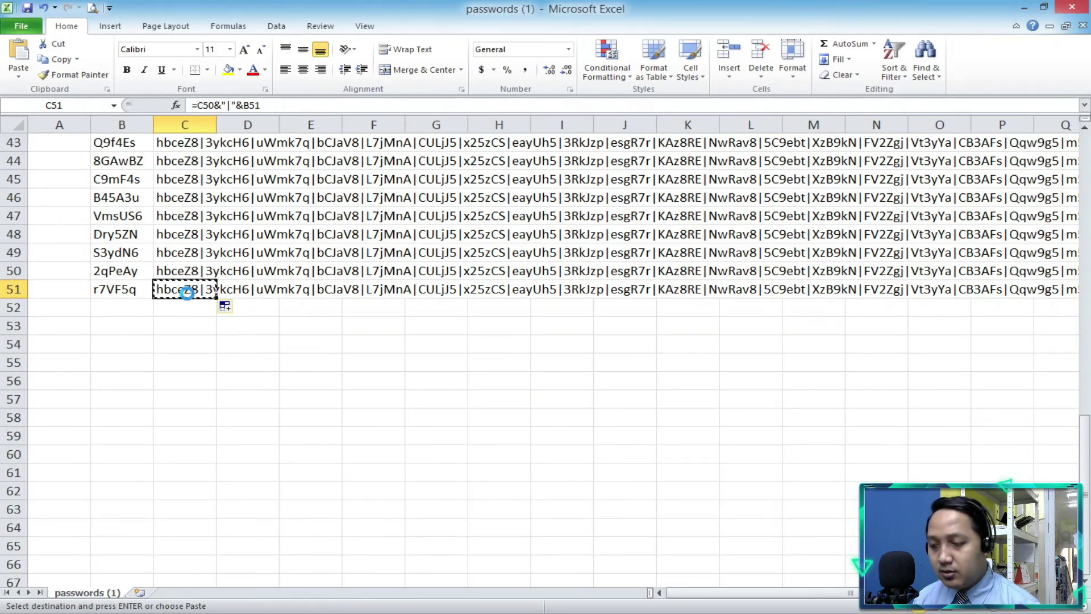
left_click(278, 611)
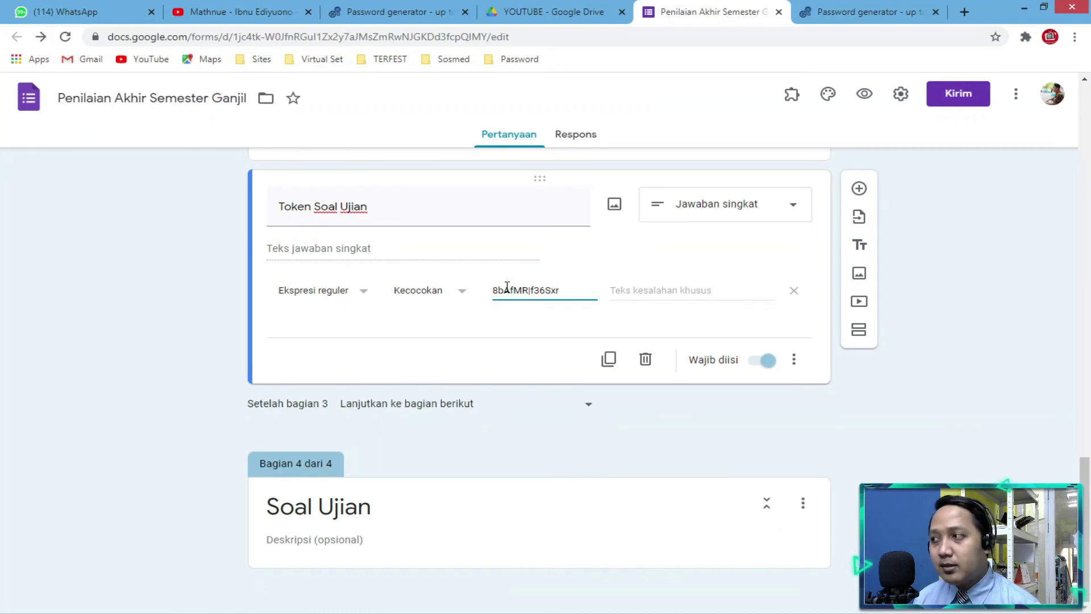
left_click(989, 402)
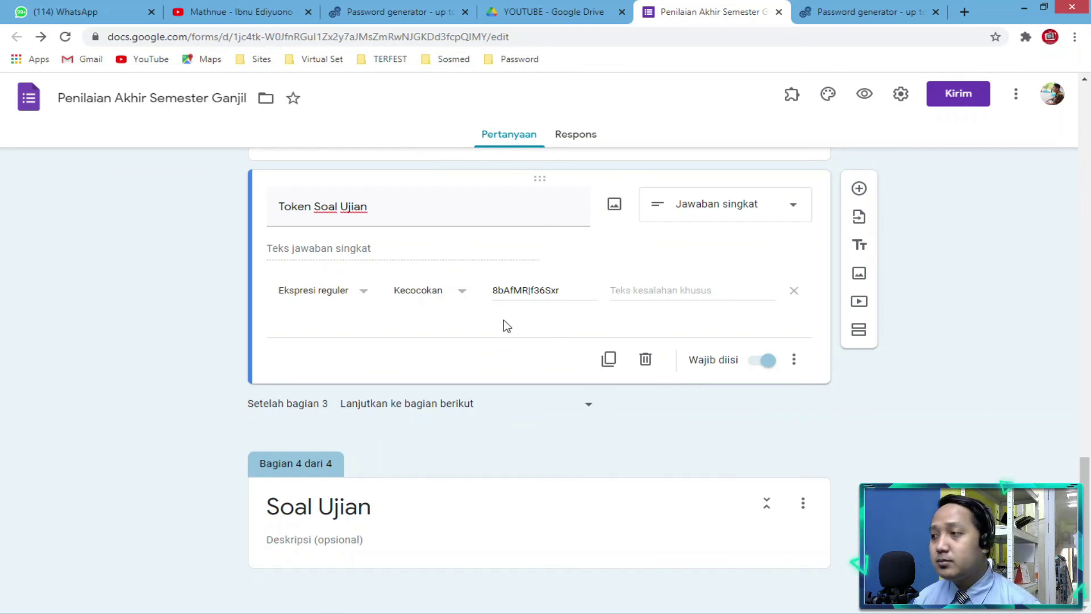
- Open a blank browser tab, and minimise the Chrome, Excel and file explorer windows to reveal the desktop
left_click(966, 13)
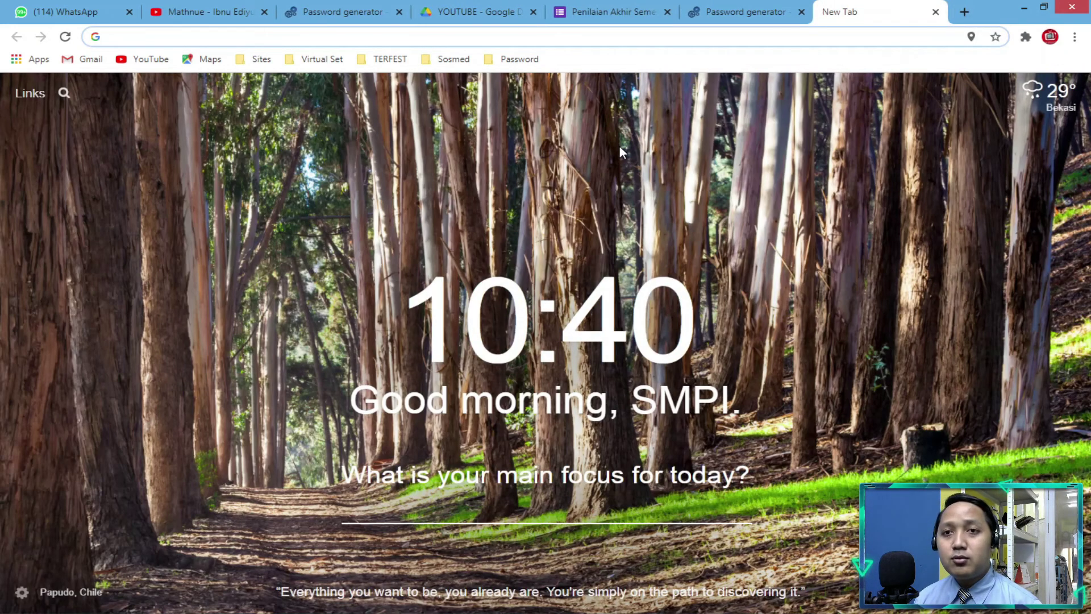
left_click(1023, 8)
left_click(1025, 13)
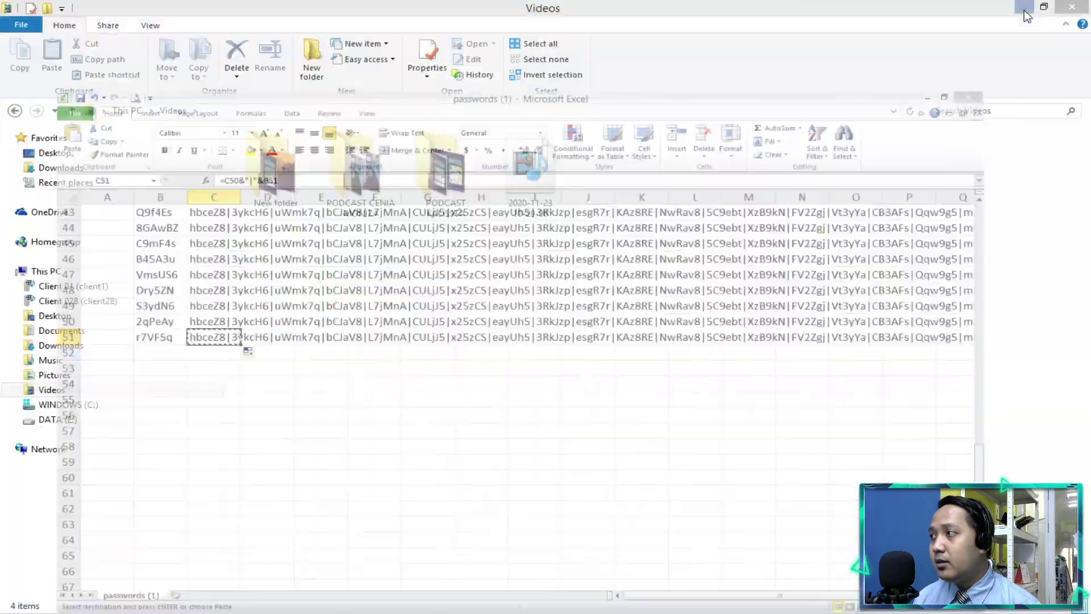
left_click(1026, 12)
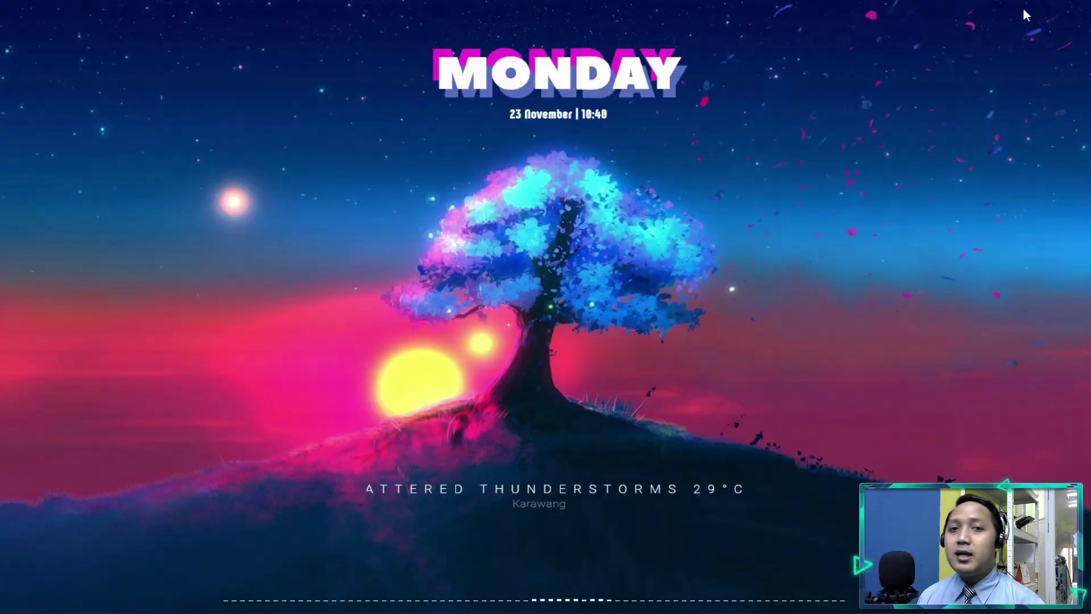